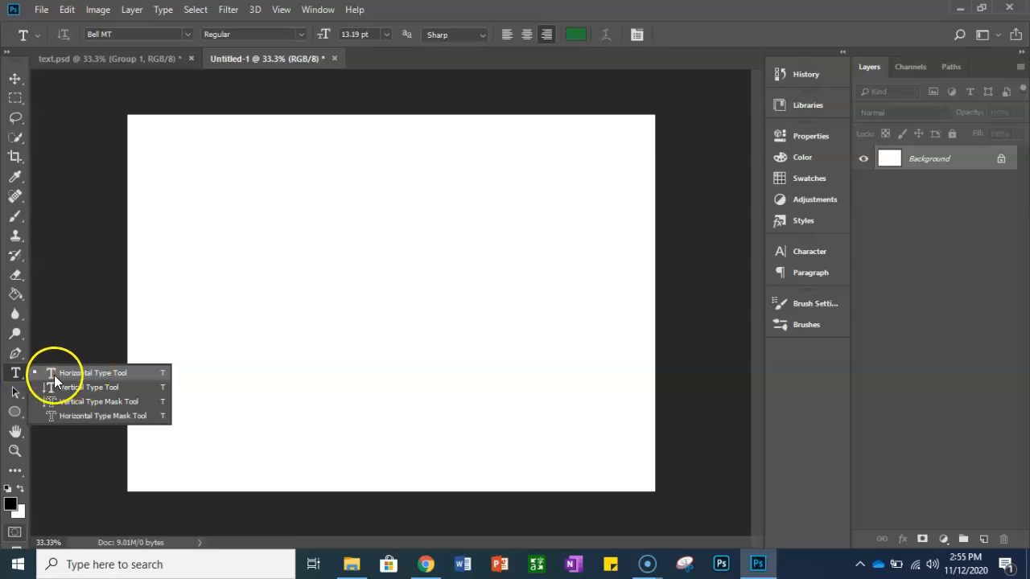
Set up the Horizontal Type tool with the Berlin Sans FB Demi font, 36 pt size and black text colour
{"action": "left_click", "coordinate": [22, 379]}
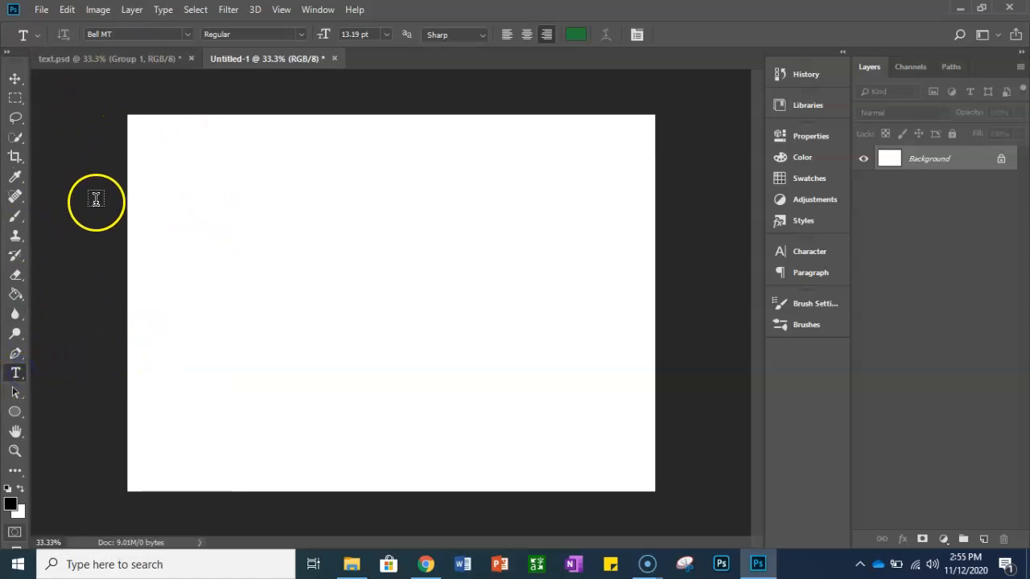
{"action": "left_click", "coordinate": [188, 35]}
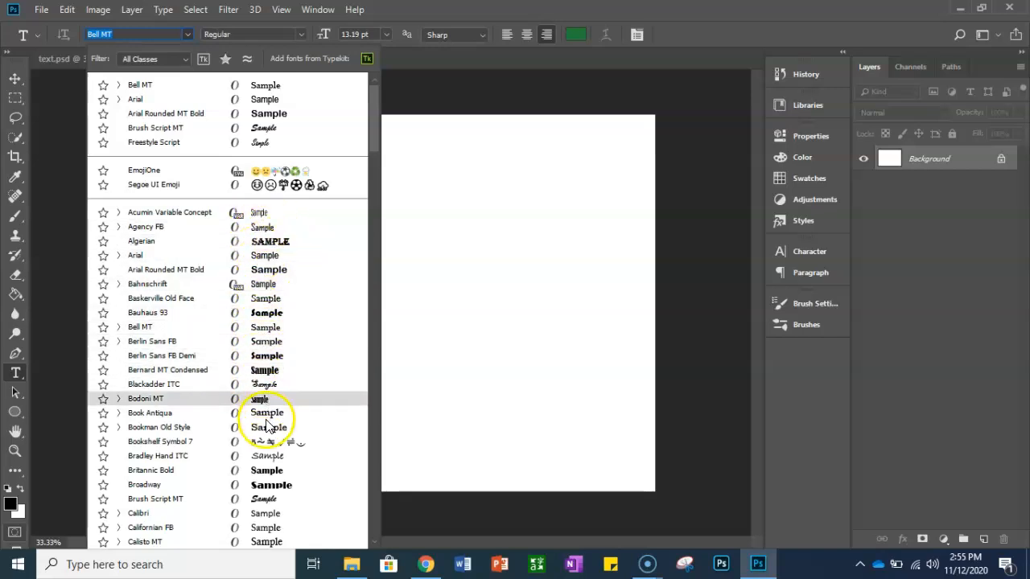
{"action": "left_click", "coordinate": [165, 356]}
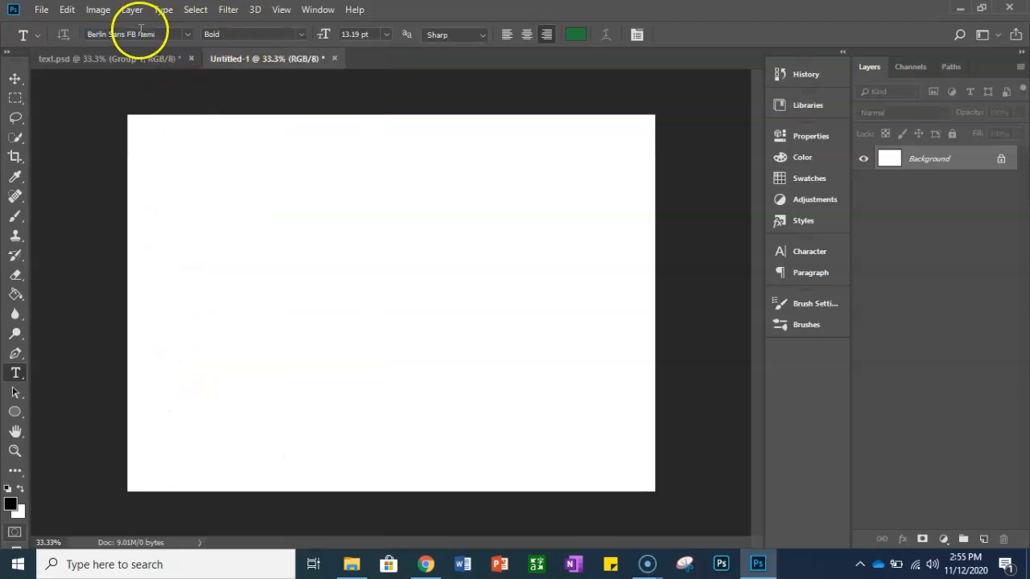
{"action": "left_click", "coordinate": [384, 34]}
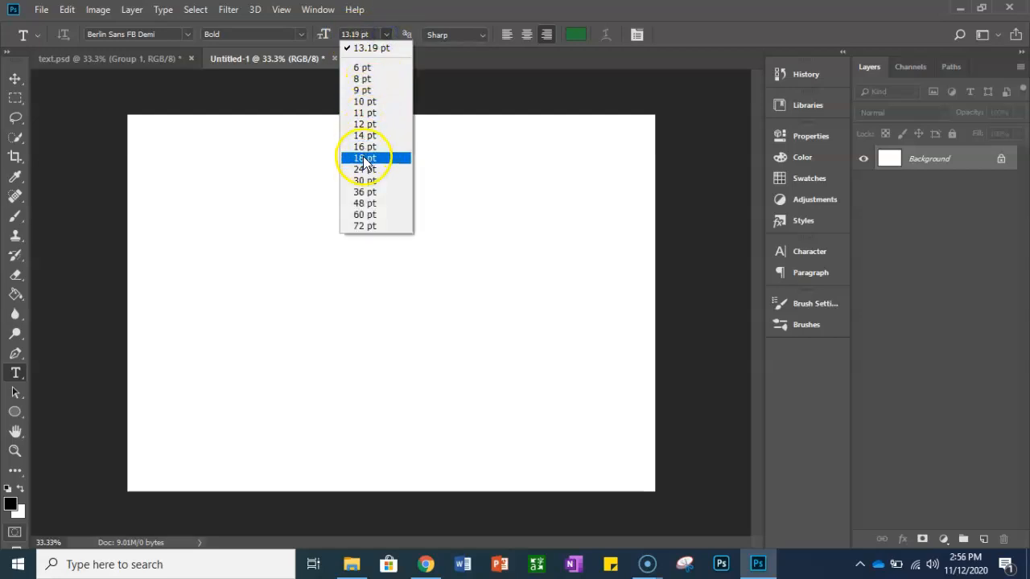
{"action": "left_click", "coordinate": [365, 192]}
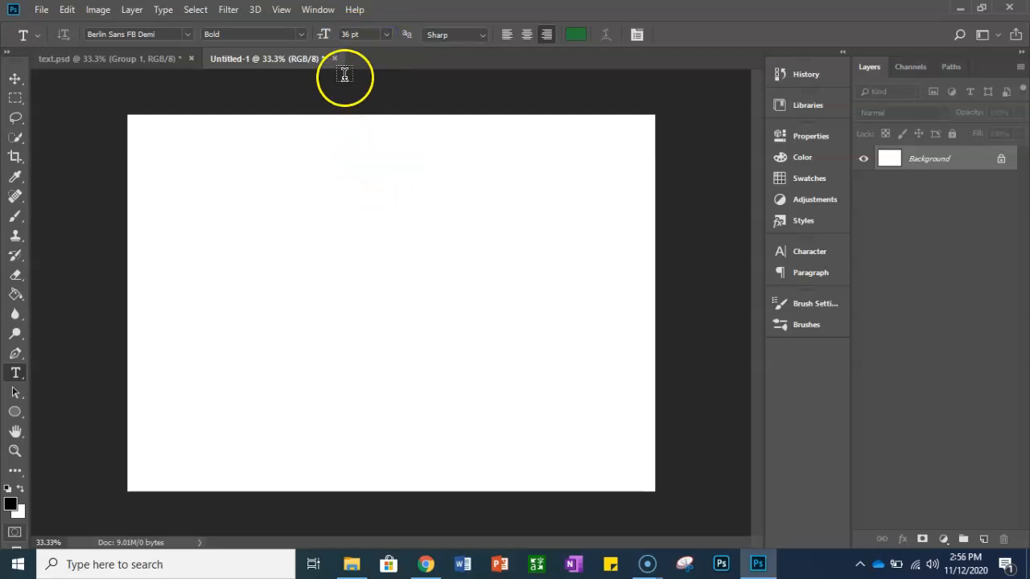
{"action": "left_click", "coordinate": [34, 550]}
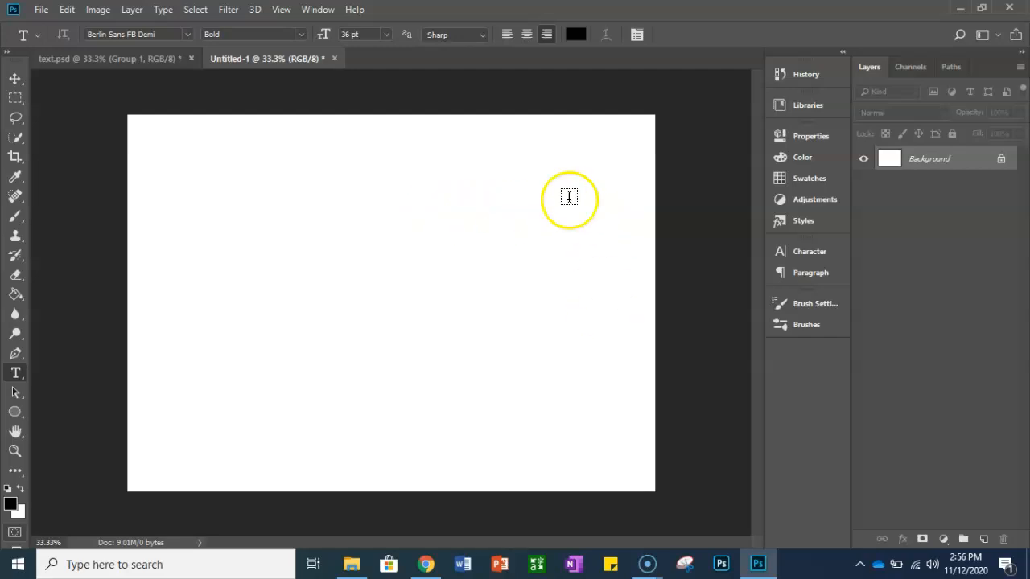
Add the text "The time is always right to do what is right" near the canvas top and move it closer to the left edge
{"action": "left_click", "coordinate": [193, 193]}
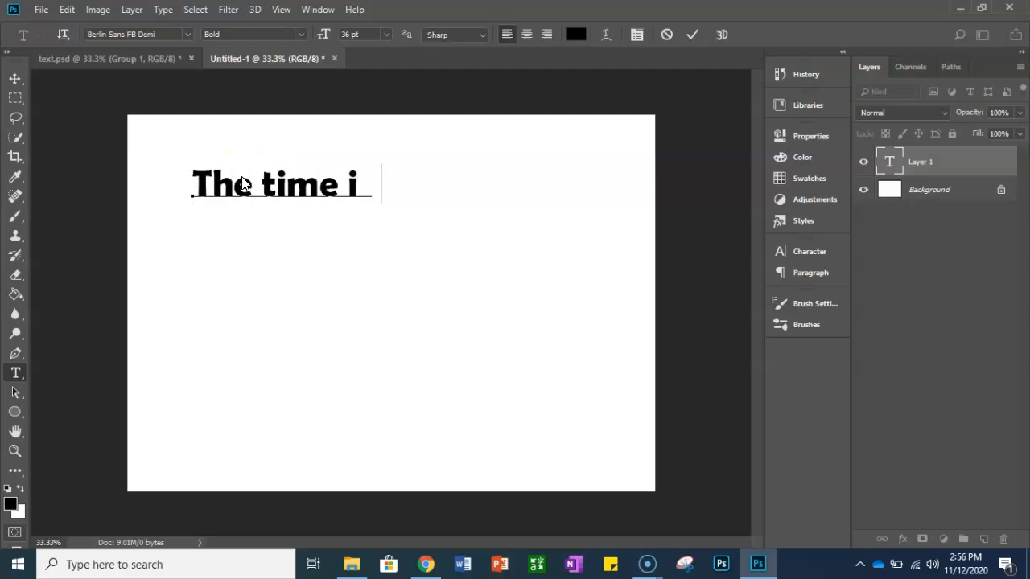
{"action": "type", "text": "The time is always "}
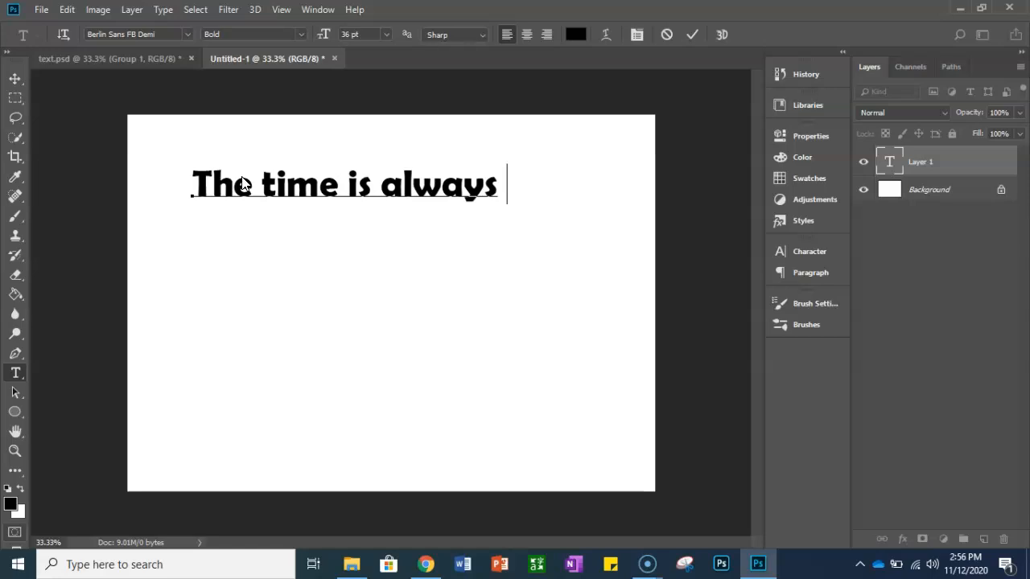
{"action": "type", "text": "right to d"}
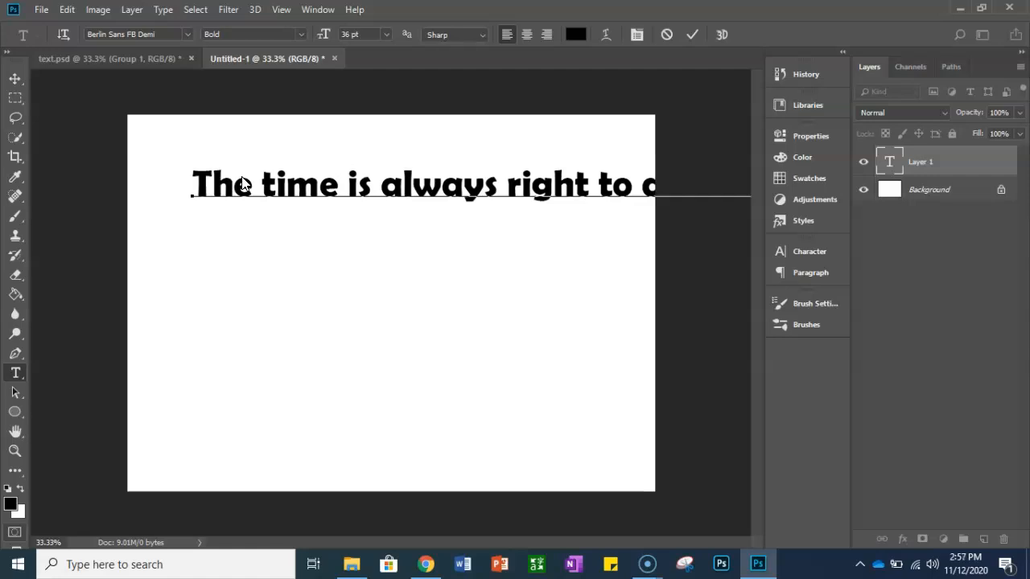
{"action": "left_click", "coordinate": [695, 39]}
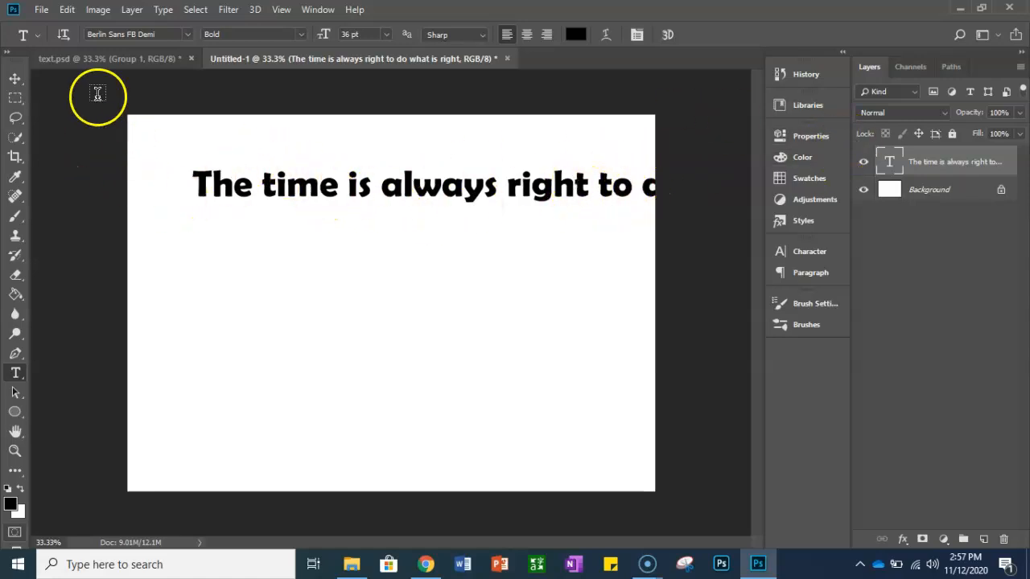
{"action": "left_click", "coordinate": [16, 80]}
{"action": "left_click_drag", "start_coordinate": [272, 185], "coordinate": [229, 189]}
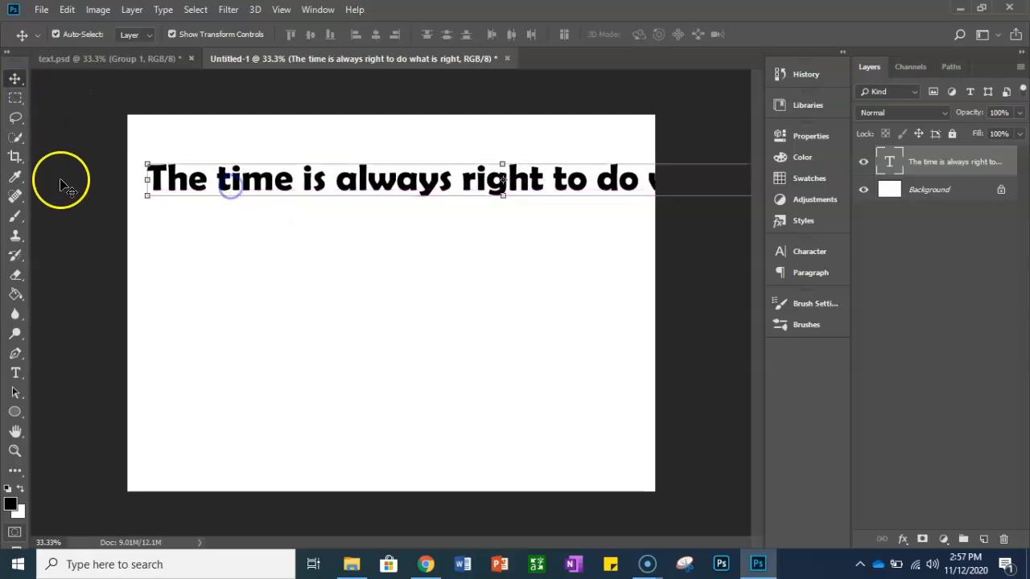
Break the text onto a second line before "to do" and end the sentence with a period
{"action": "left_click", "coordinate": [15, 373]}
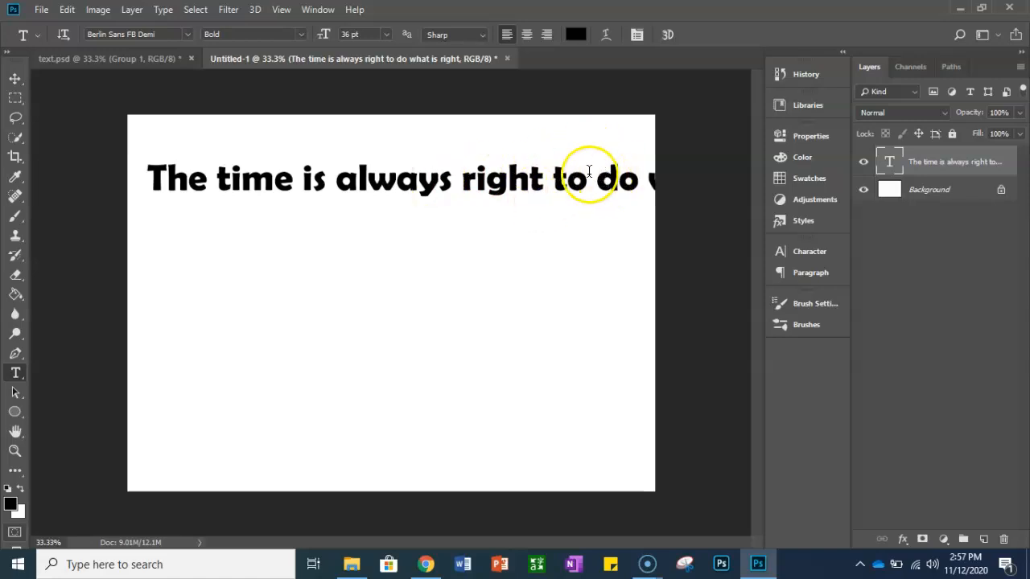
{"action": "left_click", "coordinate": [552, 180]}
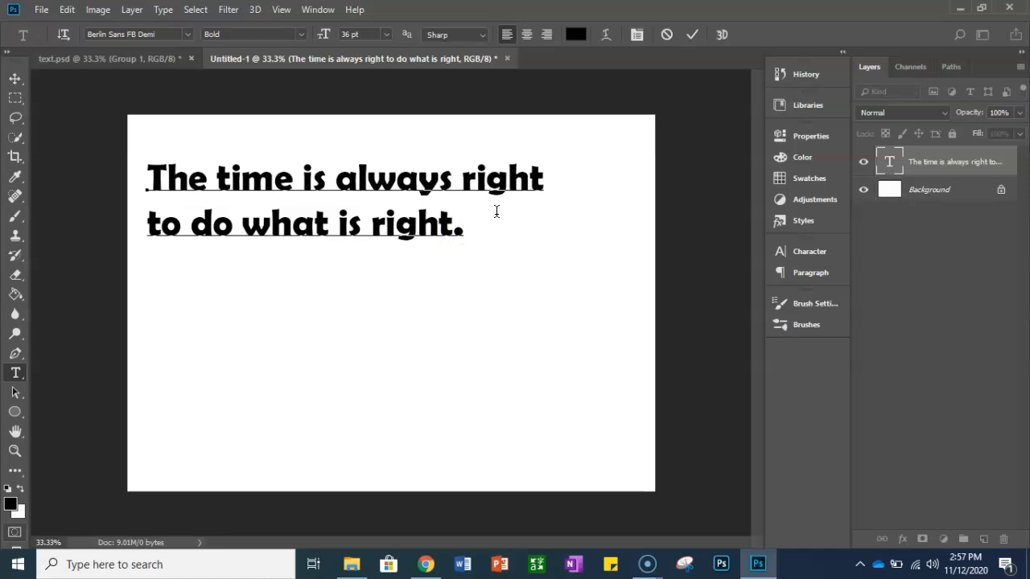
{"action": "left_click", "coordinate": [32, 541]}
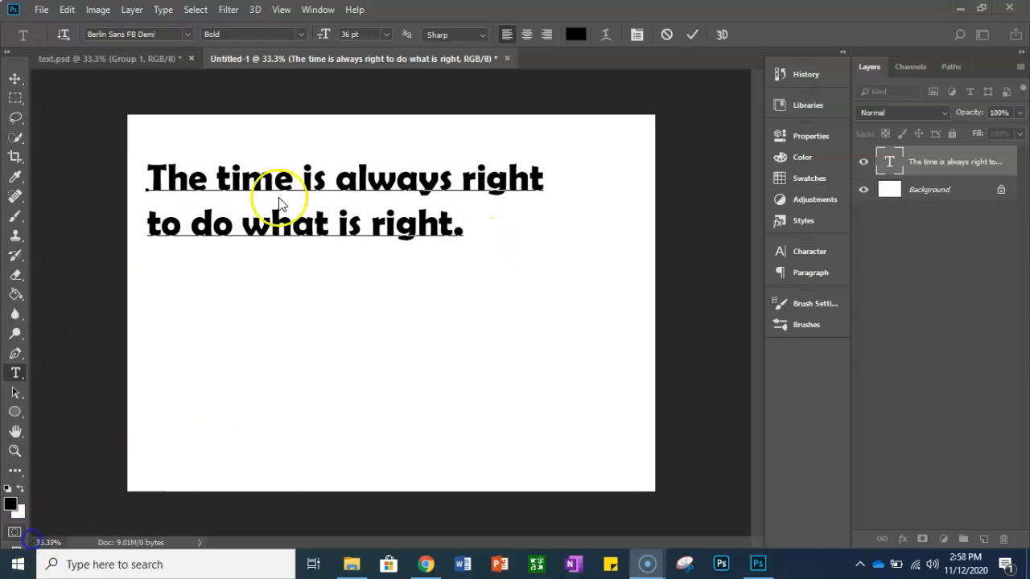
{"action": "left_click", "coordinate": [692, 35]}
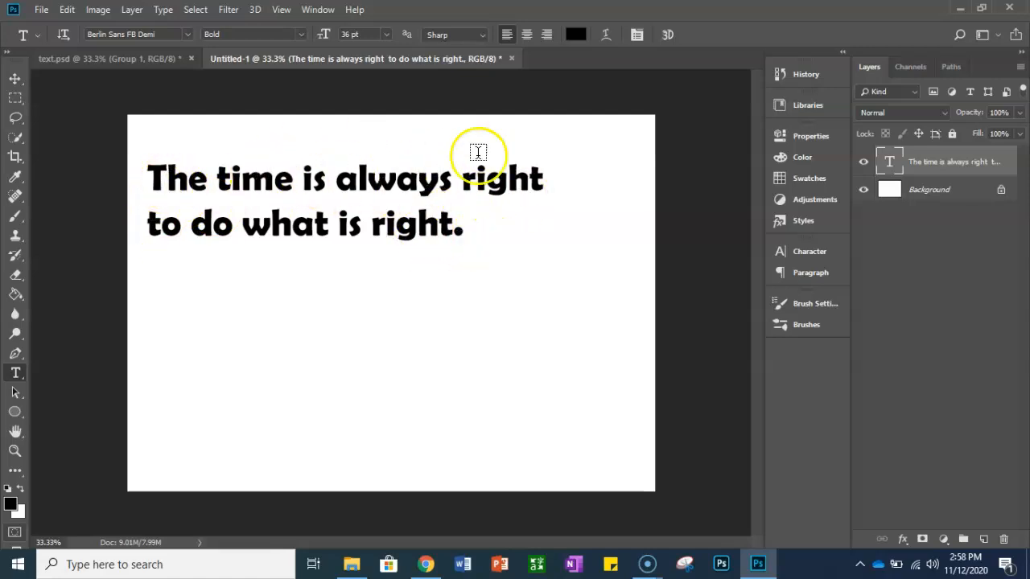
Right-align the two text lines and move the text back inside the canvas
{"action": "left_click", "coordinate": [550, 35]}
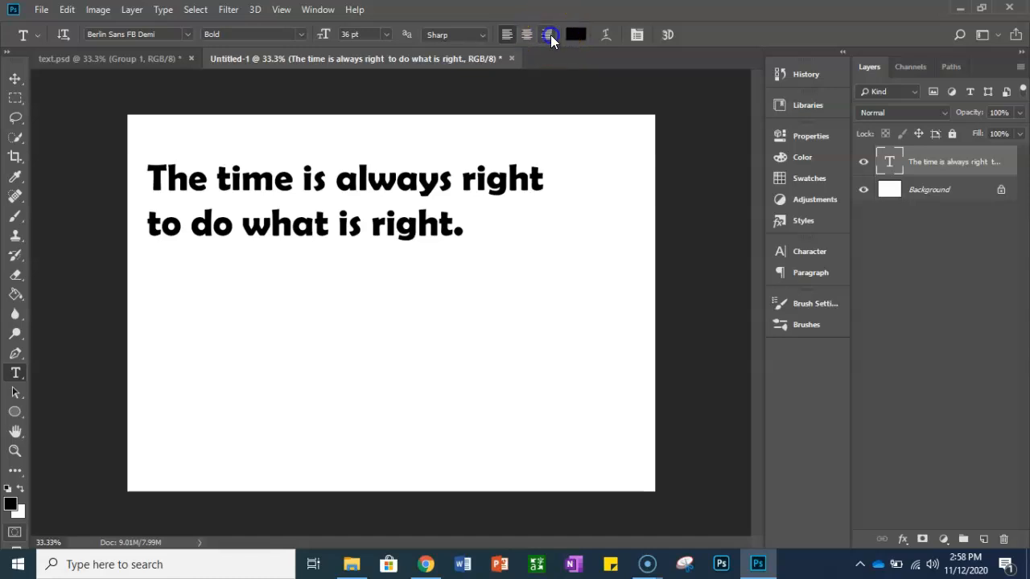
{"action": "left_click", "coordinate": [16, 83]}
{"action": "left_click_drag", "start_coordinate": [134, 202], "coordinate": [571, 235]}
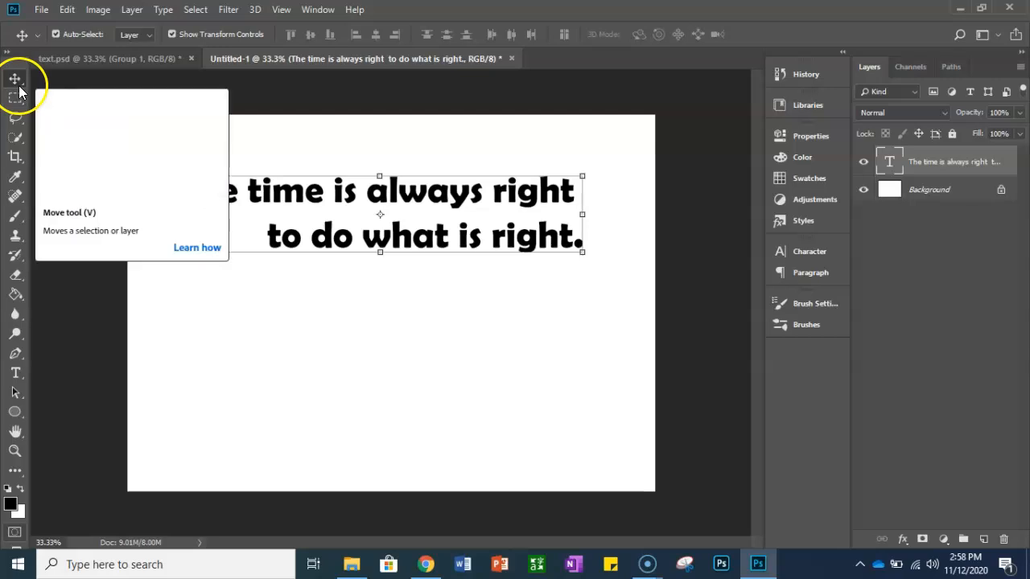
{"action": "left_click", "coordinate": [16, 373]}
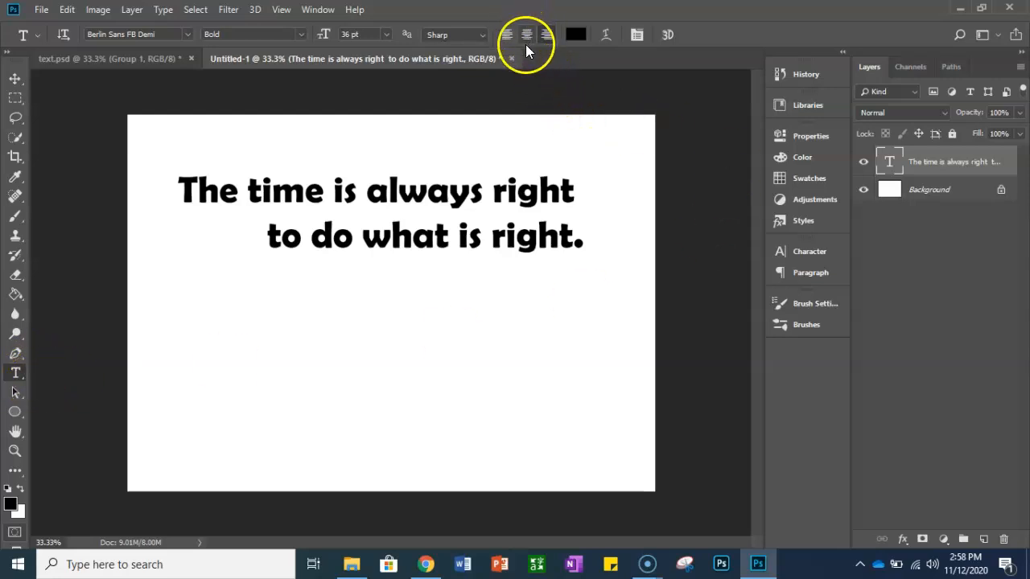
{"action": "left_click", "coordinate": [546, 34]}
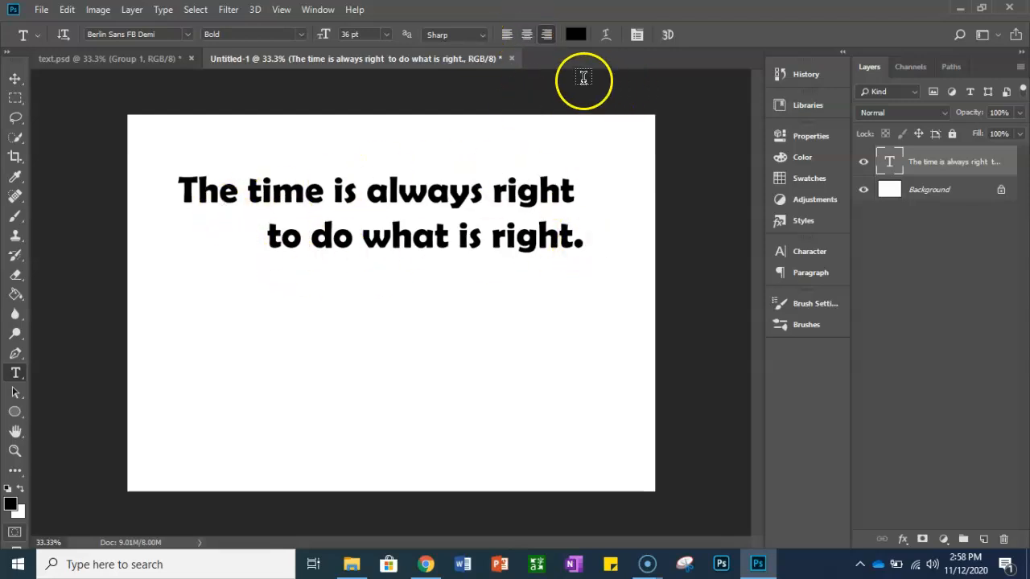
Center-align the two text lines and move the text to the horizontal middle of the canvas
{"action": "left_click", "coordinate": [525, 34]}
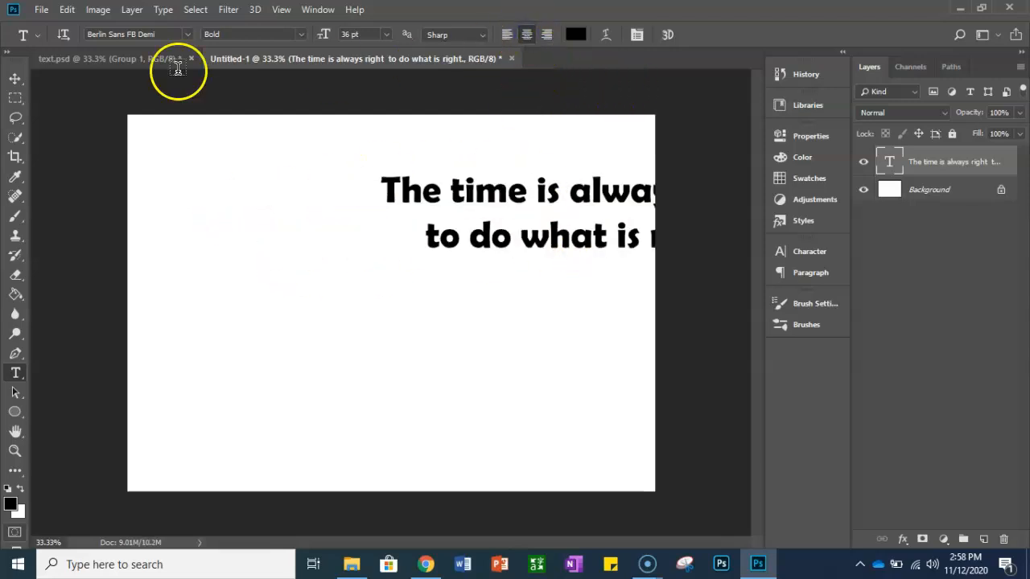
{"action": "left_click", "coordinate": [16, 78]}
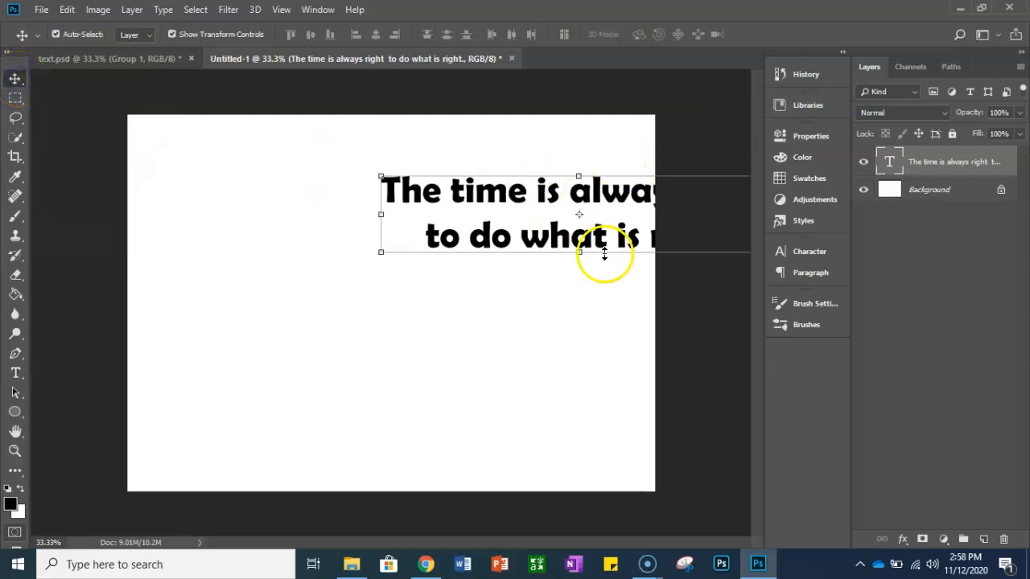
{"action": "left_click_drag", "start_coordinate": [602, 234], "coordinate": [416, 230]}
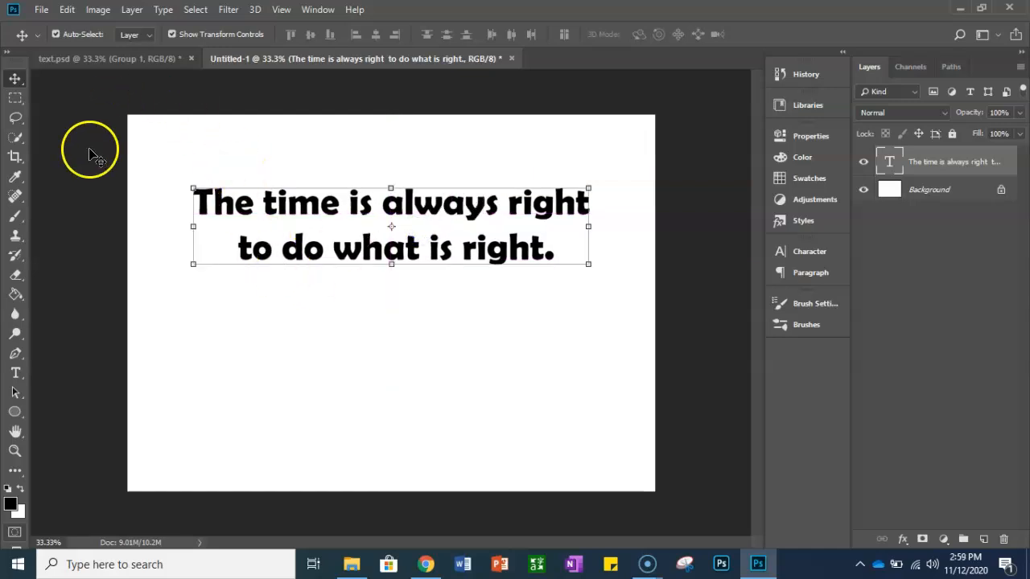
Change the font of the quote text to Bauhaus 93
{"action": "left_click", "coordinate": [16, 374]}
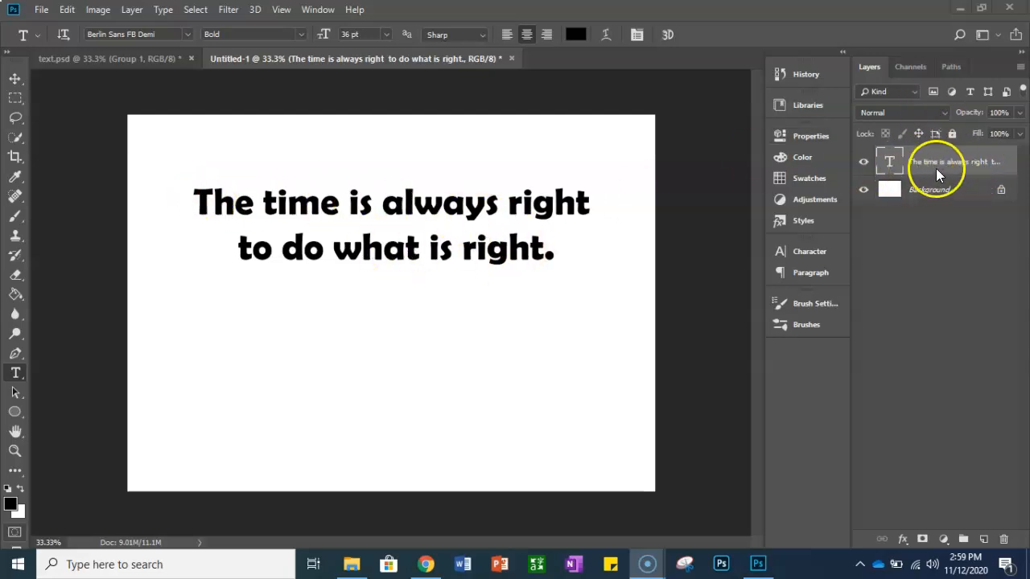
{"action": "left_click", "coordinate": [187, 36]}
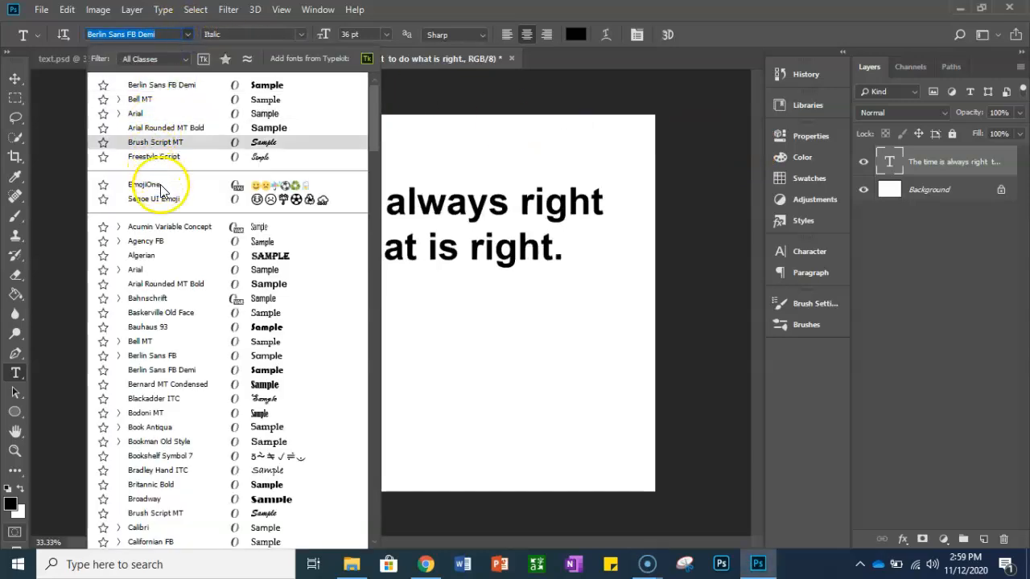
{"action": "left_click", "coordinate": [174, 326]}
{"action": "left_click", "coordinate": [34, 550]}
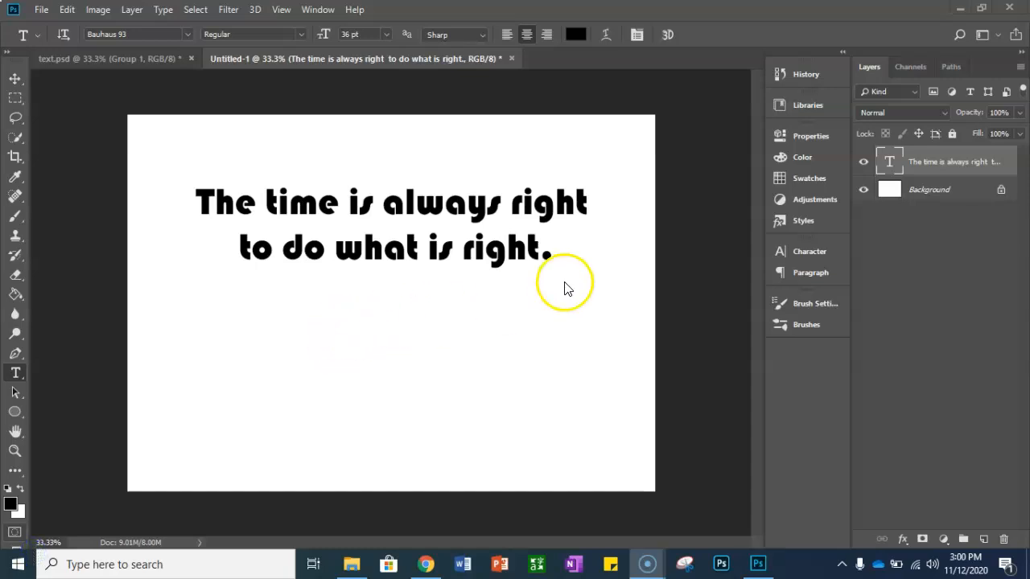
Try red and green shades for the text colour, and set it to pink dc2b97
{"action": "left_click", "coordinate": [576, 35]}
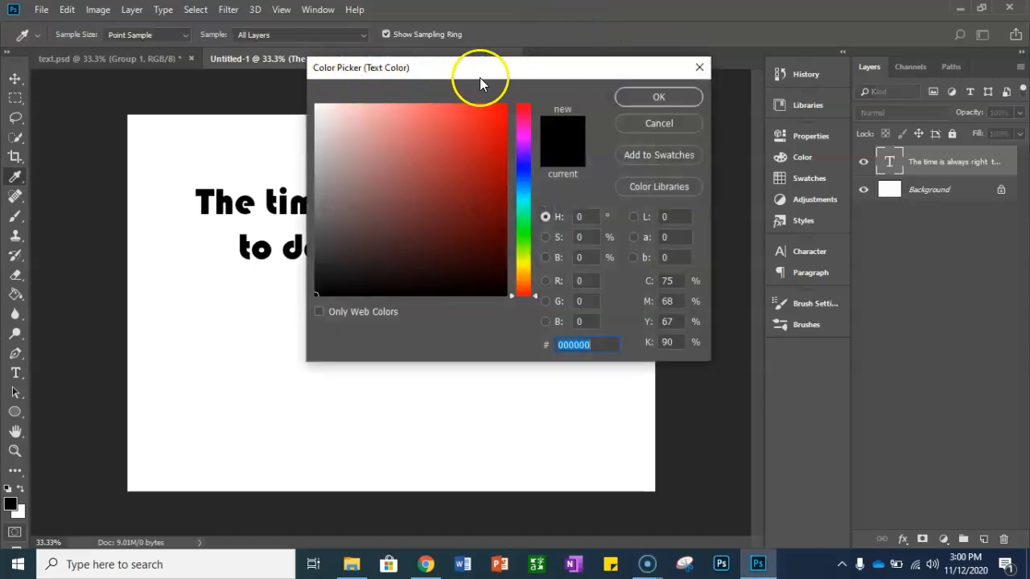
{"action": "left_click_drag", "start_coordinate": [494, 72], "coordinate": [639, 94]}
{"action": "left_click", "coordinate": [570, 210]}
{"action": "left_click", "coordinate": [598, 177]}
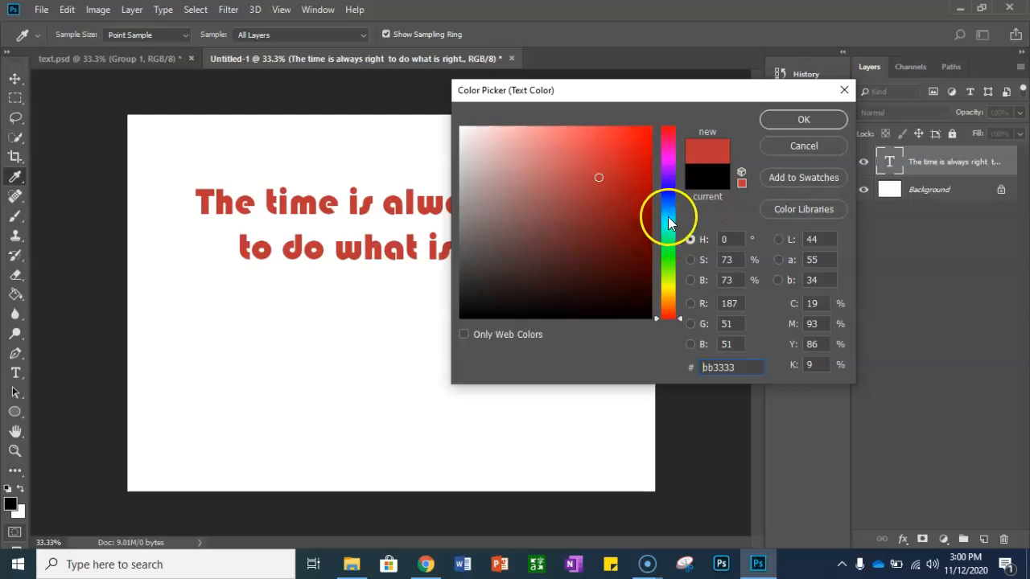
{"action": "left_click", "coordinate": [666, 252]}
{"action": "left_click_drag", "start_coordinate": [606, 202], "coordinate": [614, 152]}
{"action": "left_click", "coordinate": [669, 146]}
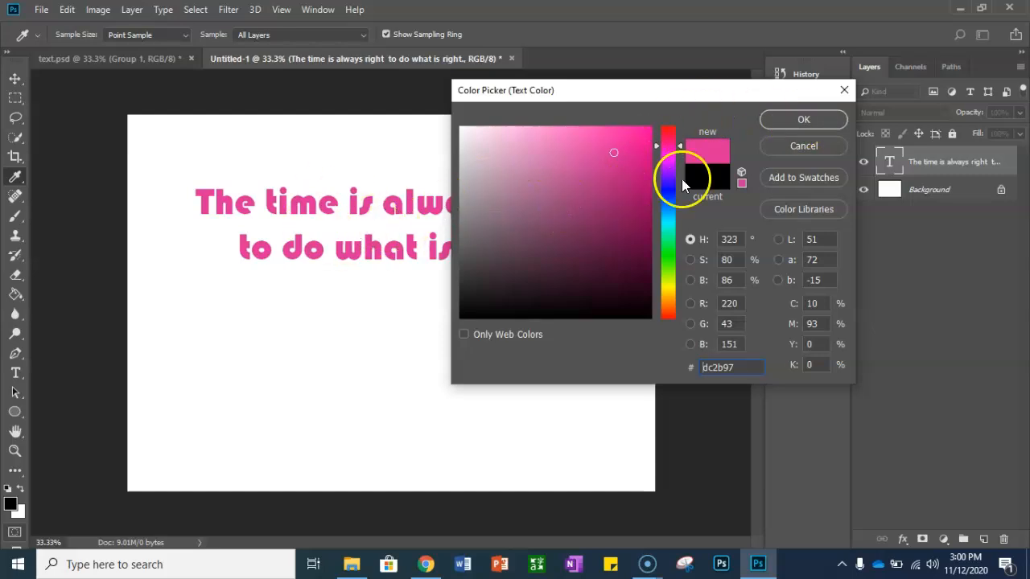
{"action": "left_click", "coordinate": [800, 120]}
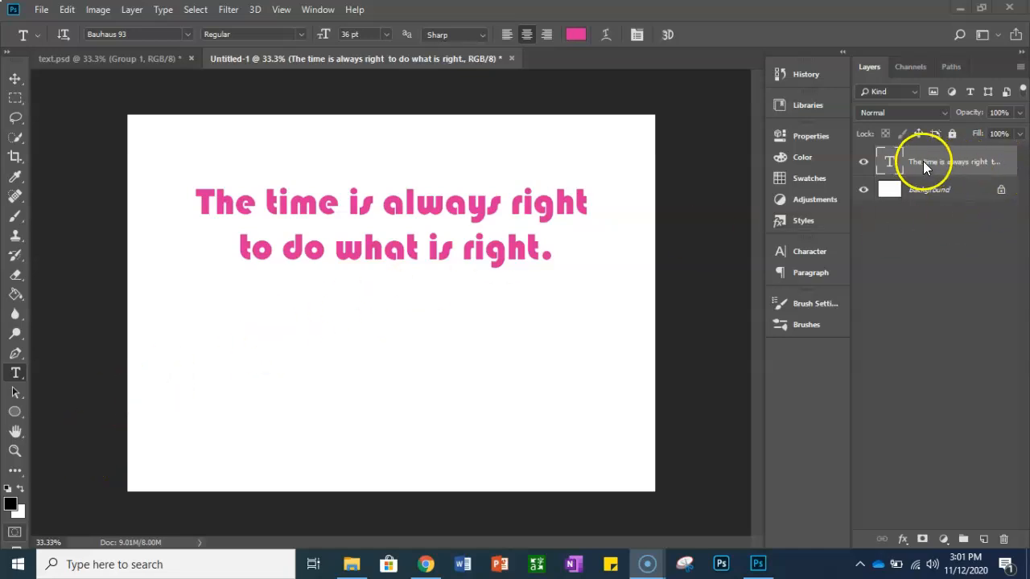
Move the text down and left, and scale it to about 94% width and 164% height
{"action": "left_click", "coordinate": [15, 80]}
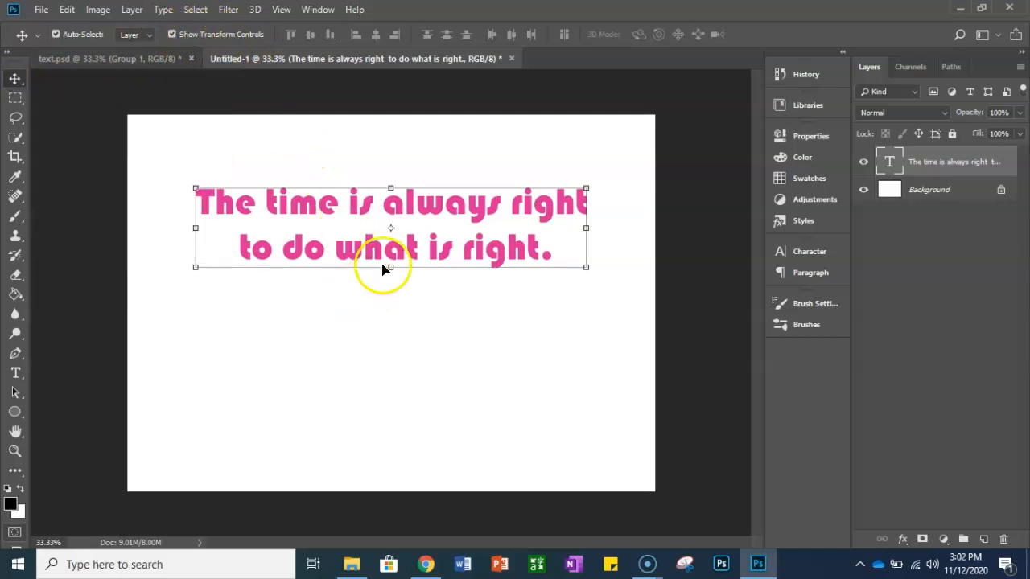
{"action": "left_click_drag", "start_coordinate": [345, 218], "coordinate": [306, 297]}
{"action": "left_click_drag", "start_coordinate": [544, 263], "coordinate": [561, 249]}
{"action": "left_click_drag", "start_coordinate": [579, 231], "coordinate": [557, 222]}
{"action": "left_click_drag", "start_coordinate": [372, 222], "coordinate": [378, 173]}
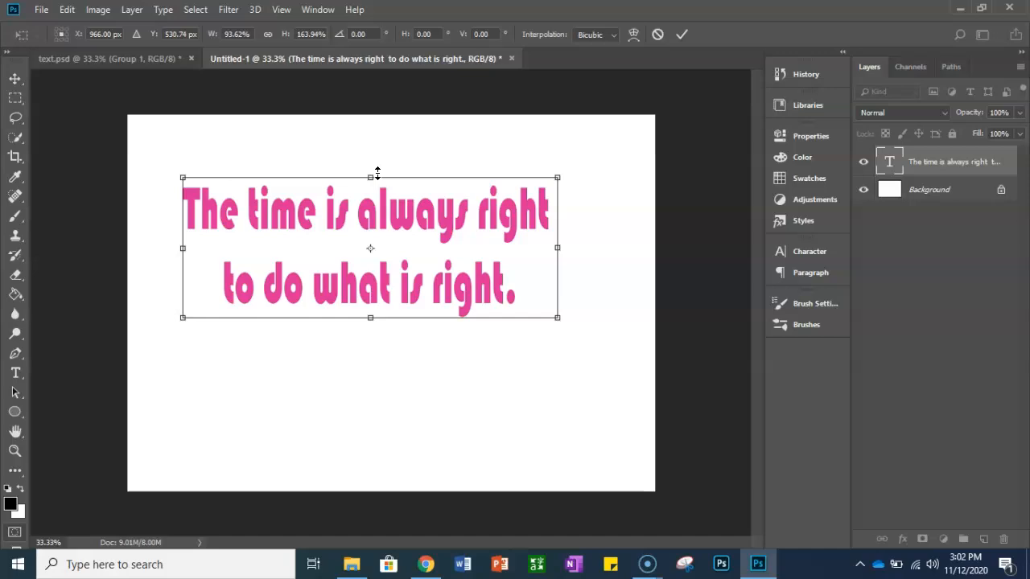
Skew the text to the right by about 15 degrees and apply the transformation
{"action": "key", "text": "ctrl"}
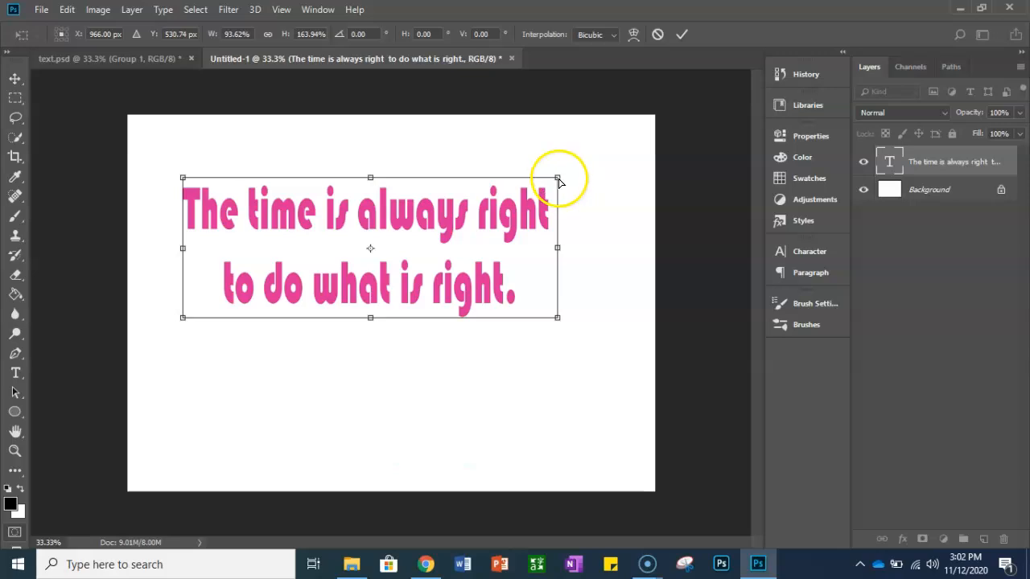
{"action": "left_click_drag", "start_coordinate": [558, 178], "coordinate": [593, 183]}
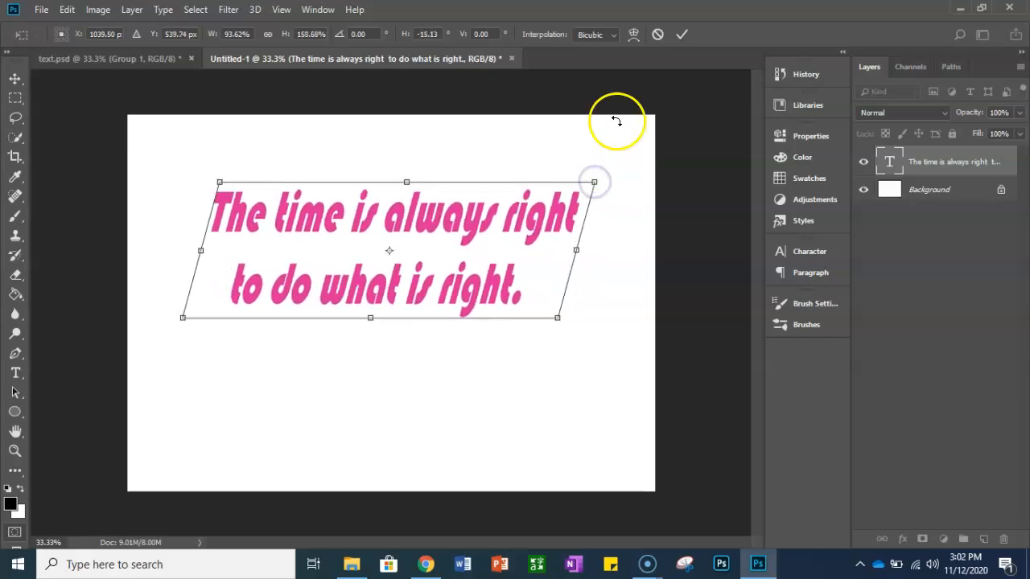
{"action": "left_click", "coordinate": [680, 36]}
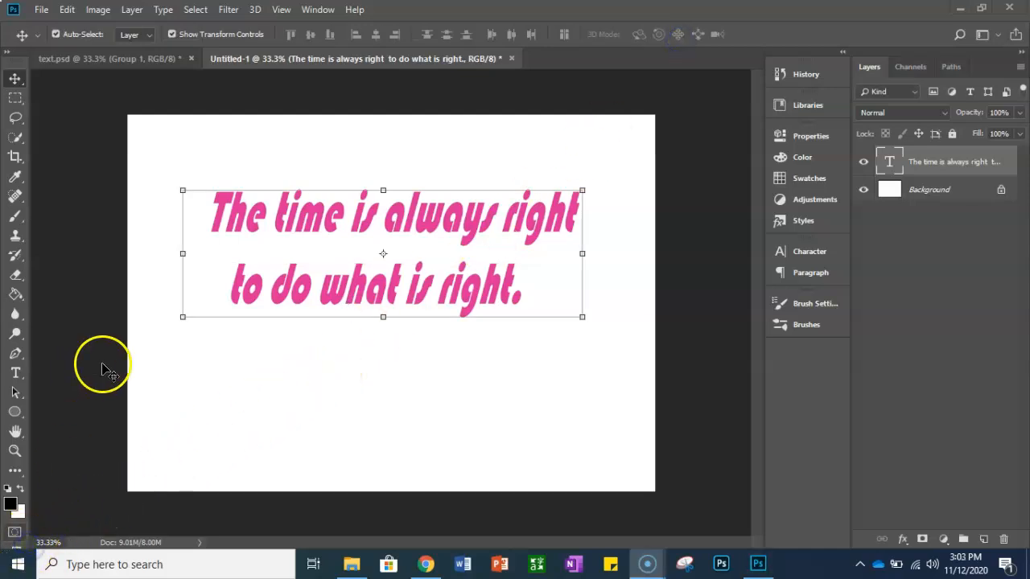
Open the text warp options for the quote and try the Arc style with a bend of about +17%
{"action": "left_click", "coordinate": [16, 378]}
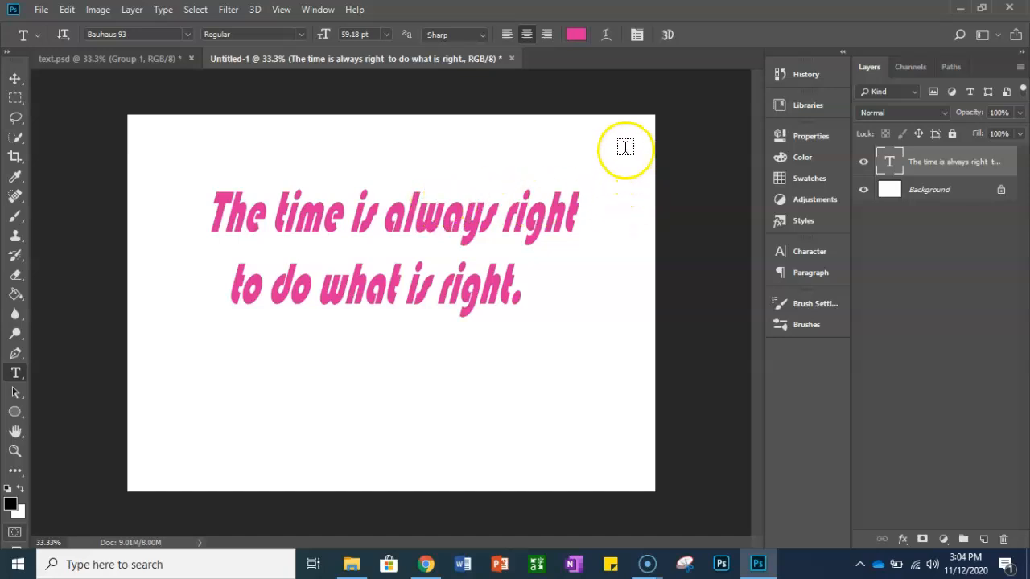
{"action": "left_click", "coordinate": [607, 34]}
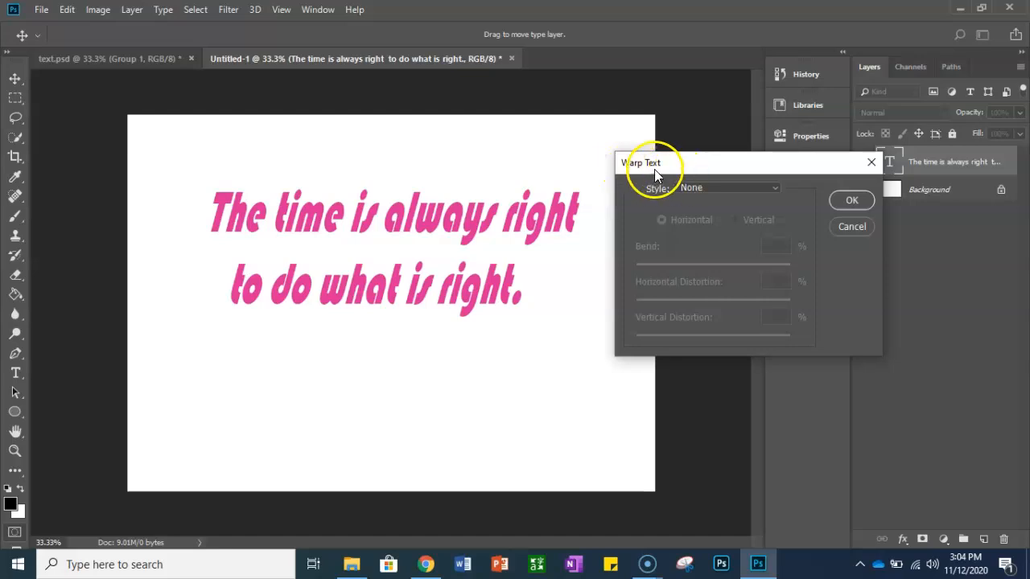
{"action": "left_click", "coordinate": [711, 188]}
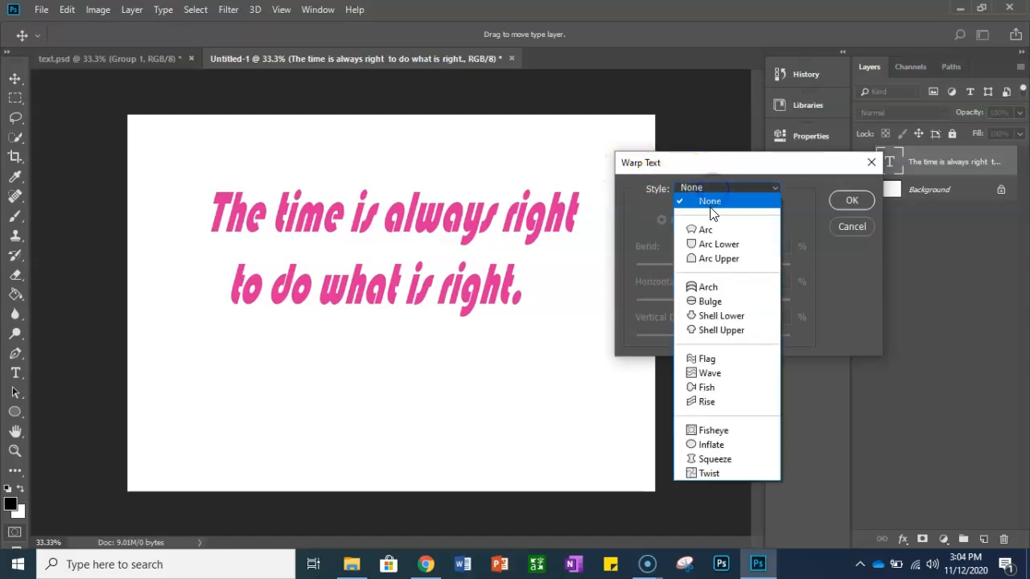
{"action": "left_click", "coordinate": [708, 231]}
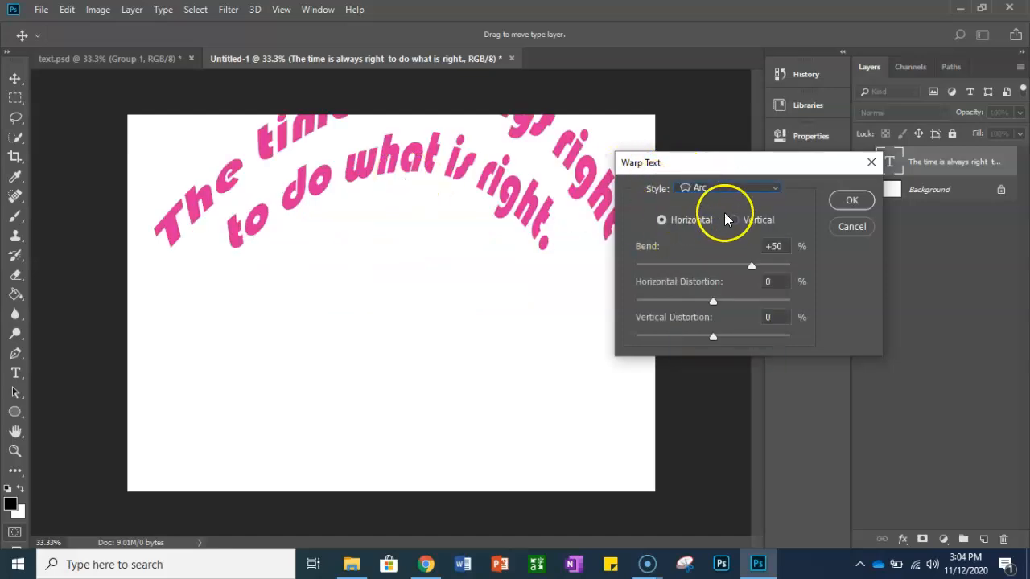
{"action": "left_click_drag", "start_coordinate": [754, 265], "coordinate": [729, 269]}
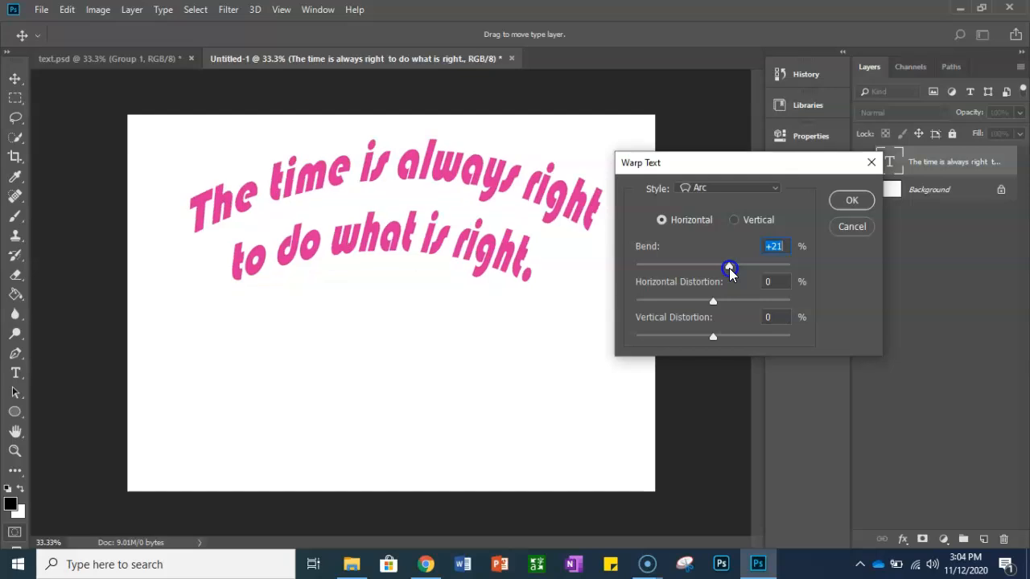
Change the quote's warp style to Flag, increase the bend to +34% and apply the warp
{"action": "left_click", "coordinate": [700, 190]}
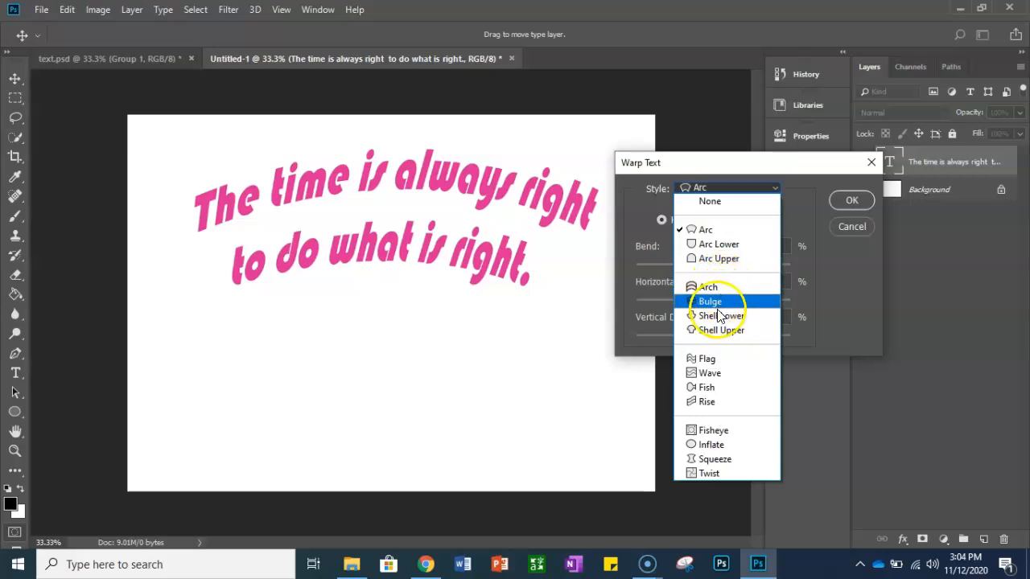
{"action": "left_click", "coordinate": [720, 359]}
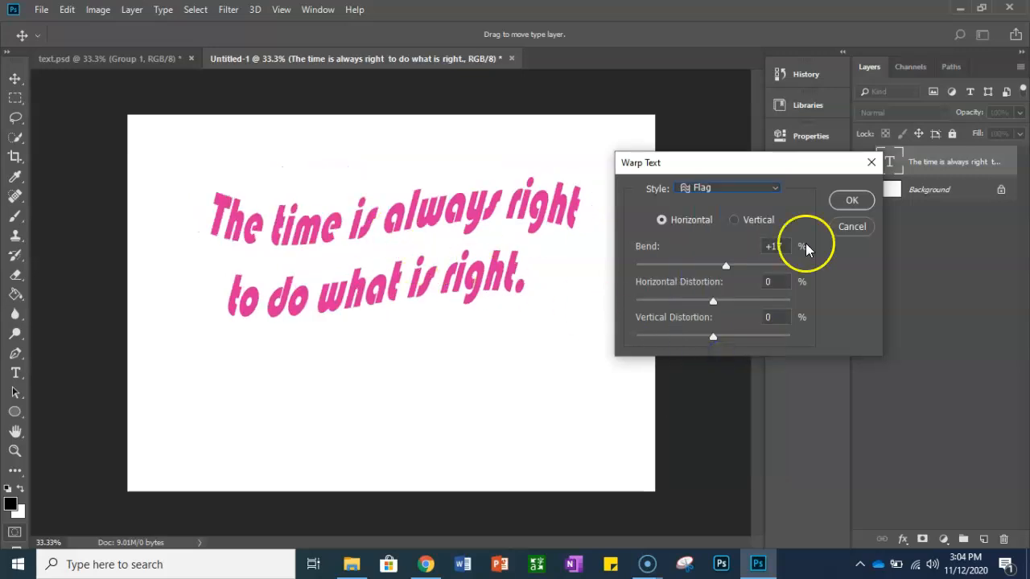
{"action": "left_click_drag", "start_coordinate": [726, 265], "coordinate": [734, 269]}
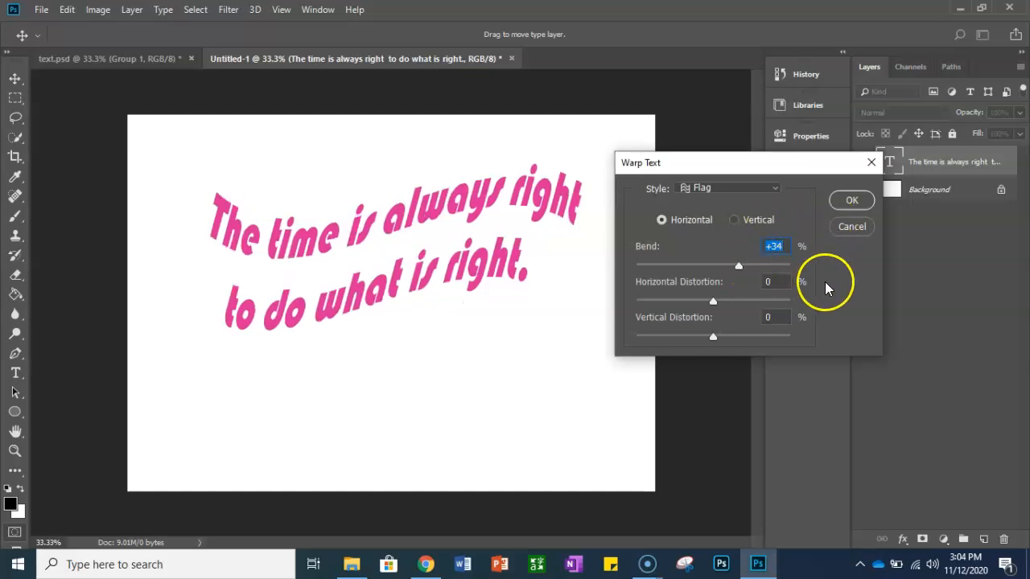
{"action": "left_click", "coordinate": [853, 202]}
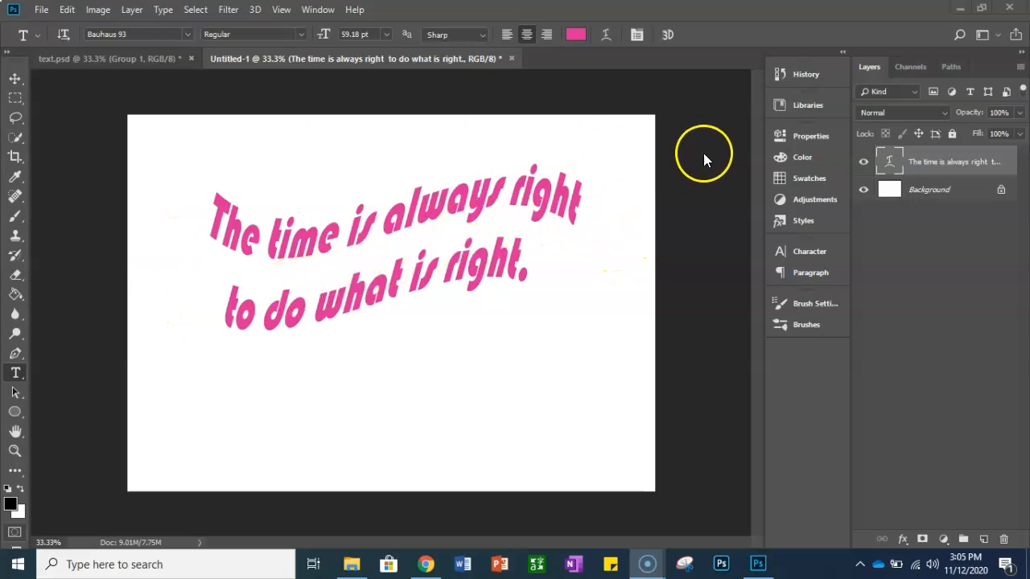
Show the character settings and change the quote text's font to Acumin Variable Concept
{"action": "left_click", "coordinate": [807, 253]}
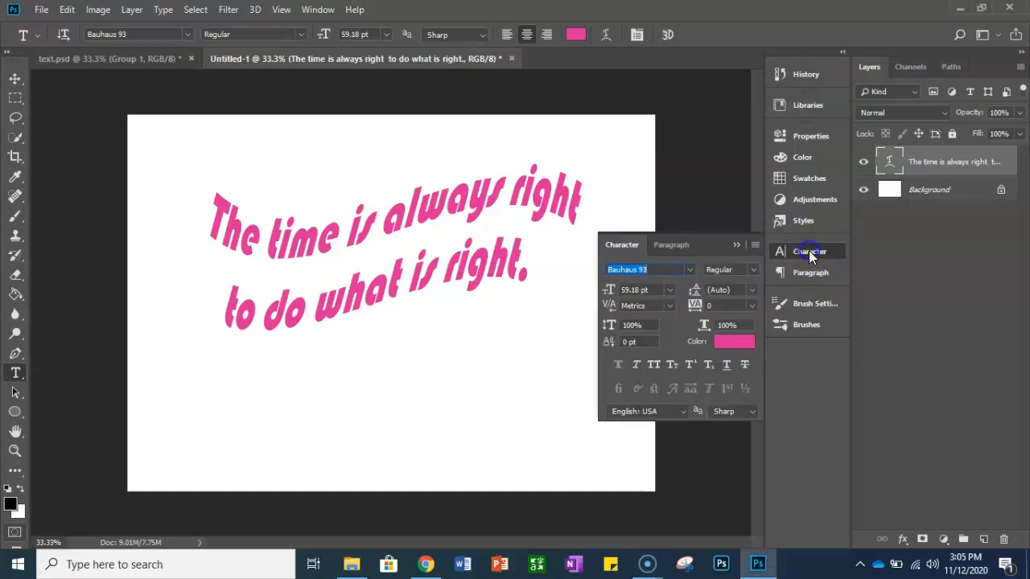
{"action": "left_click", "coordinate": [817, 252]}
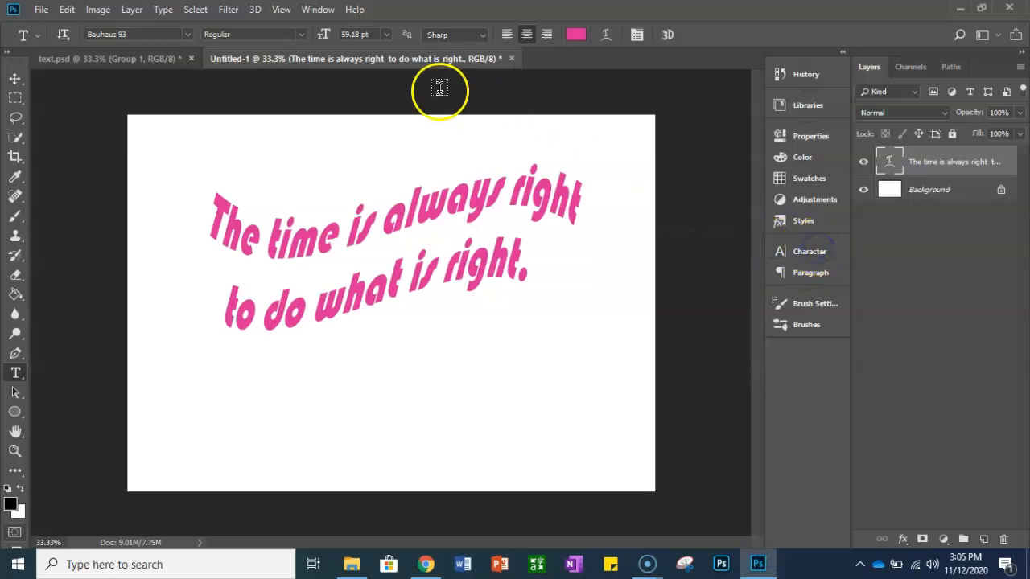
{"action": "left_click", "coordinate": [318, 10]}
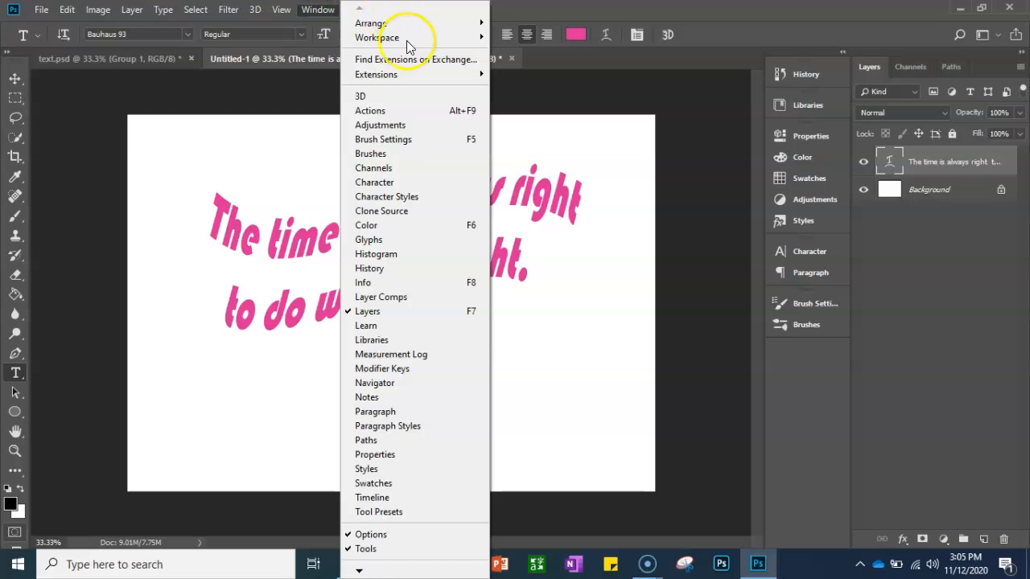
{"action": "left_click", "coordinate": [374, 183]}
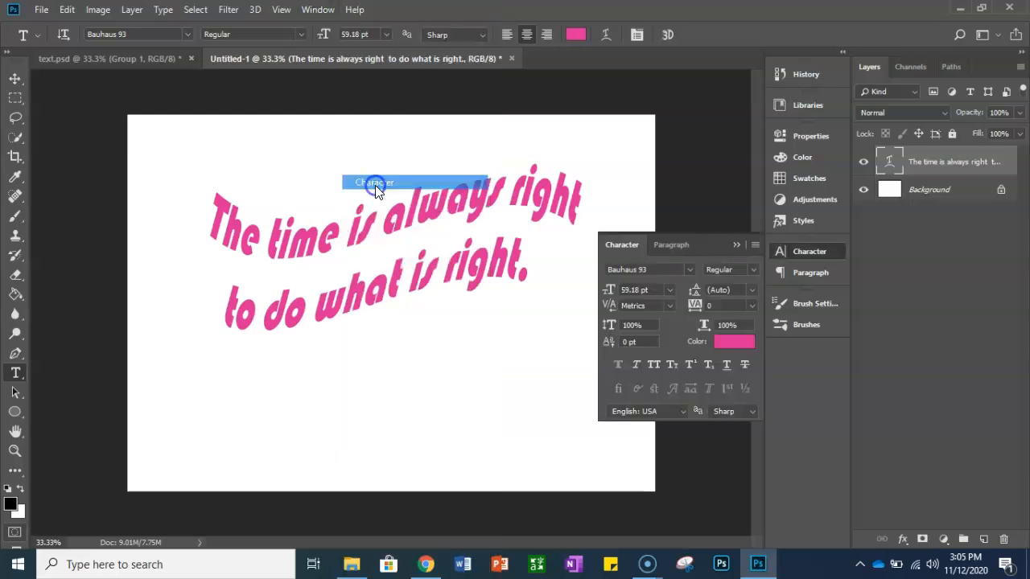
{"action": "left_click", "coordinate": [669, 278]}
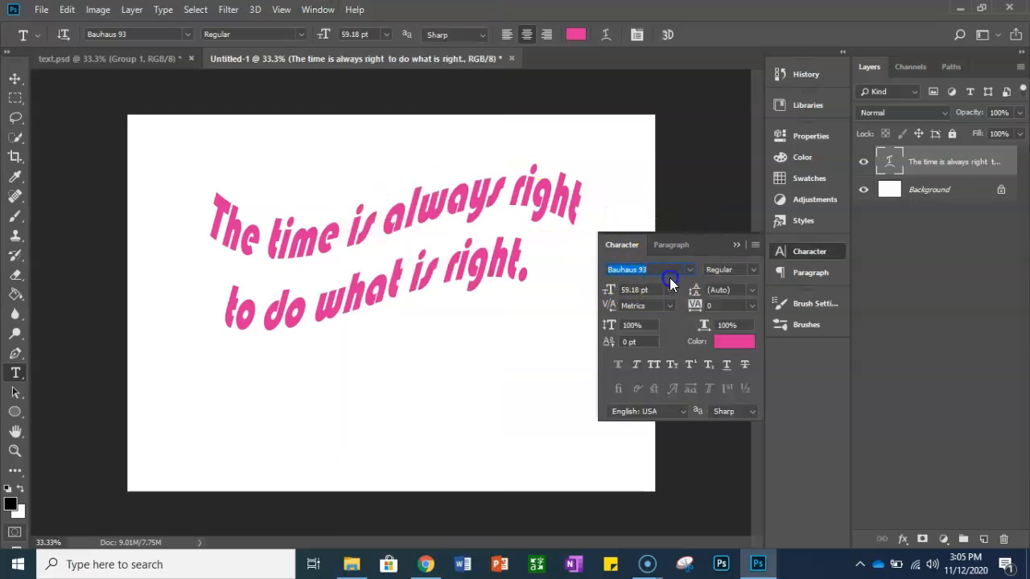
{"action": "left_click", "coordinate": [690, 270]}
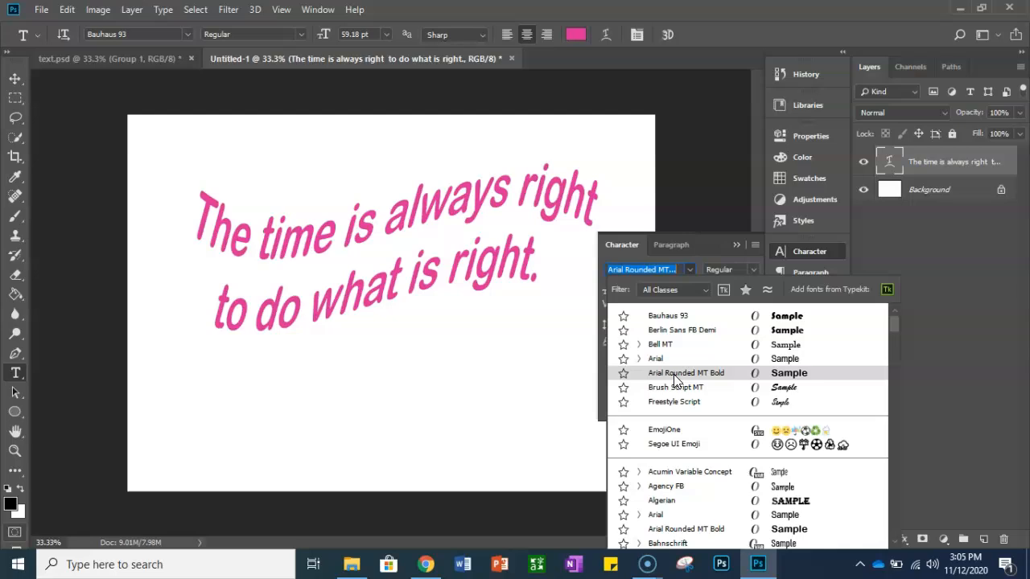
{"action": "left_click", "coordinate": [696, 475]}
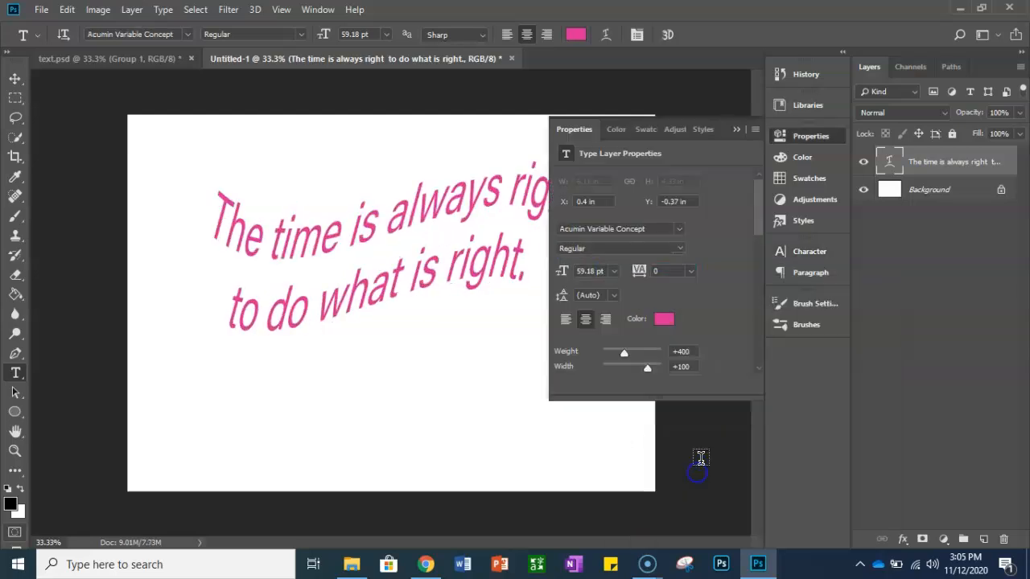
Try a tracking of 100 on the quote text, and reset the letter spacing to 0
{"action": "left_click", "coordinate": [809, 253]}
{"action": "left_click", "coordinate": [661, 270]}
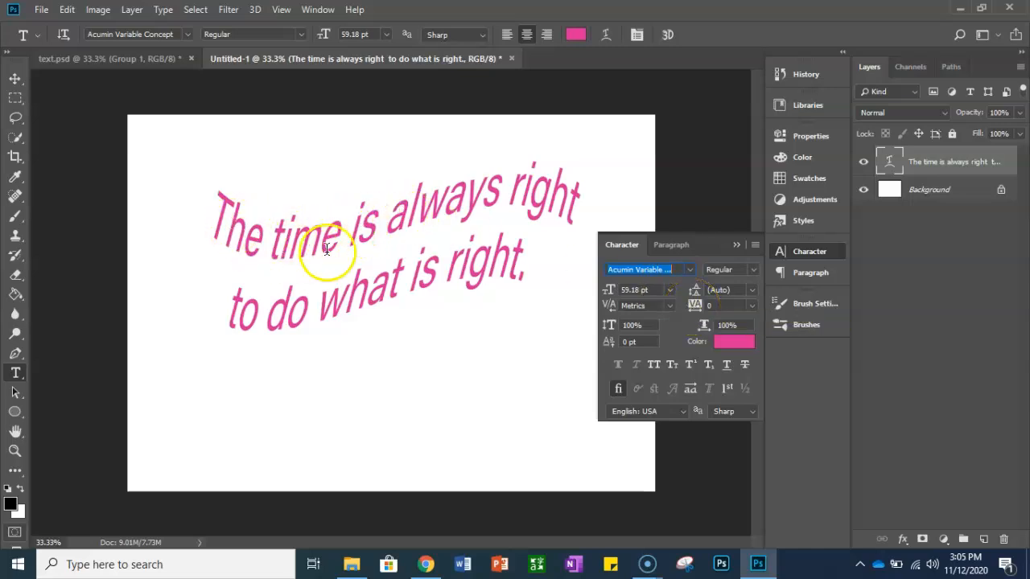
{"action": "left_click", "coordinate": [749, 307]}
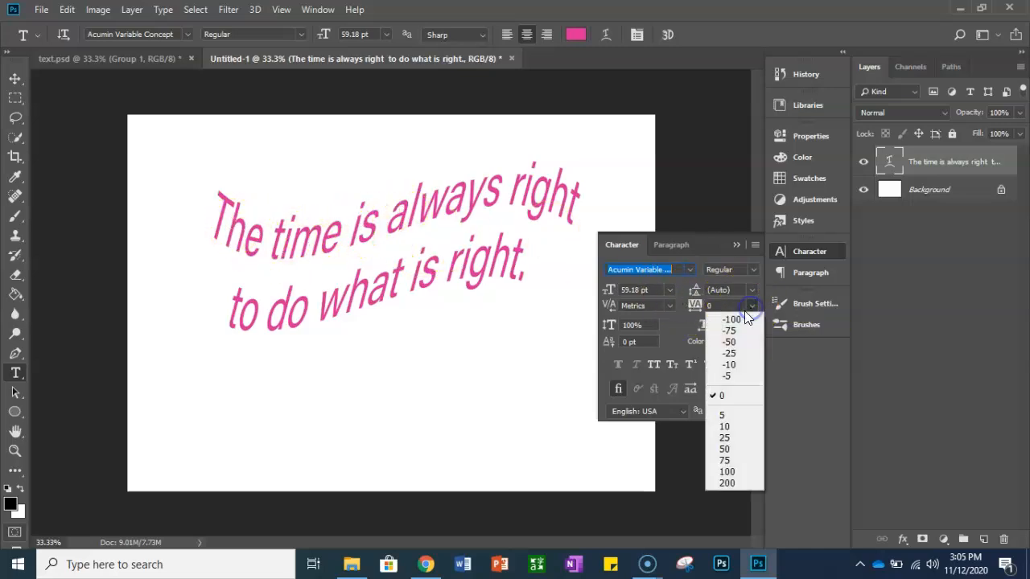
{"action": "left_click", "coordinate": [728, 473]}
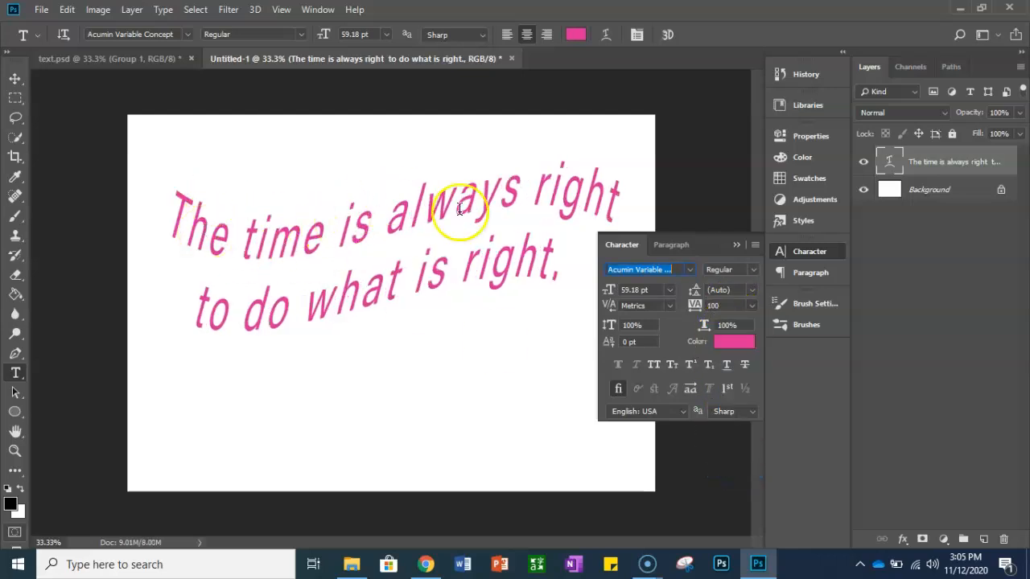
{"action": "left_click", "coordinate": [750, 308]}
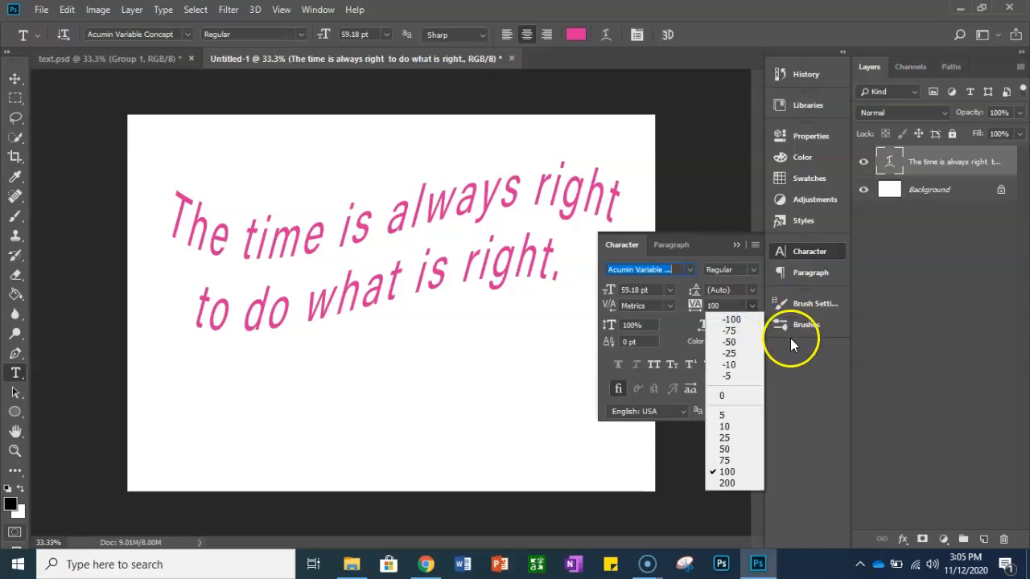
{"action": "left_click", "coordinate": [731, 319]}
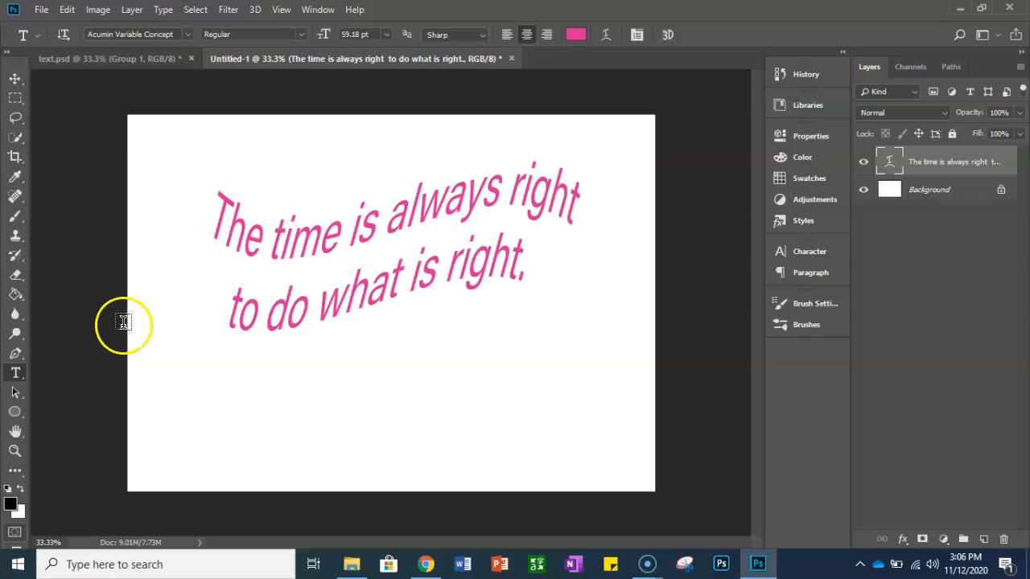
Add the vertical text "Hello!" to the left of the quote, commit it, and switch back to the Horizontal Type tool
{"action": "left_click", "coordinate": [16, 373]}
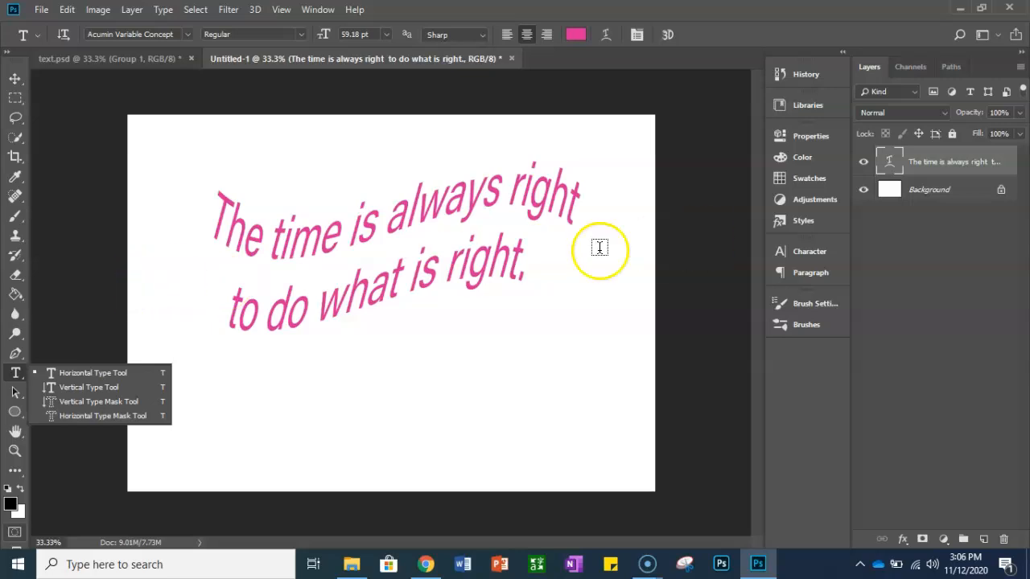
{"action": "left_click", "coordinate": [84, 389]}
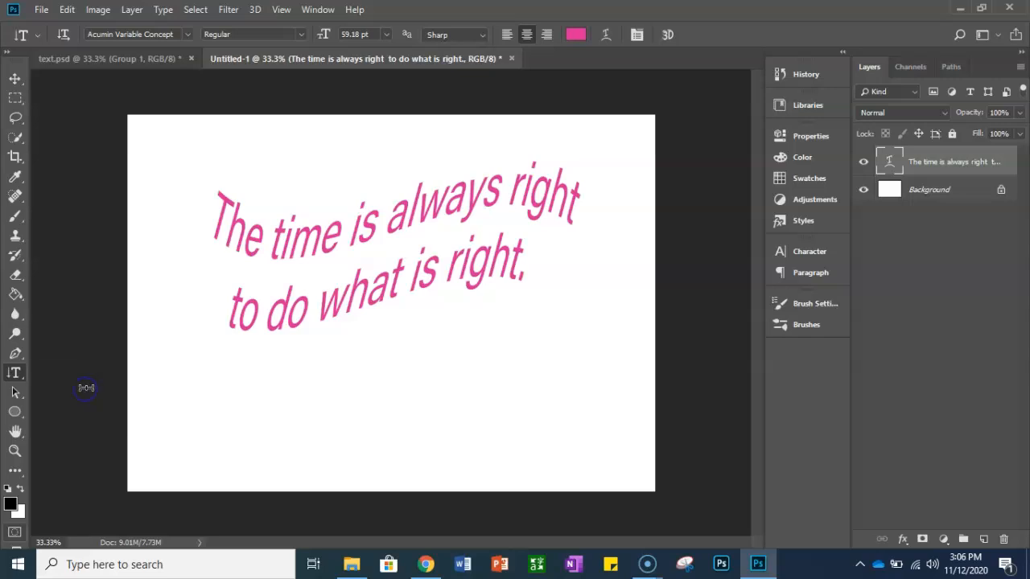
{"action": "left_click", "coordinate": [180, 291]}
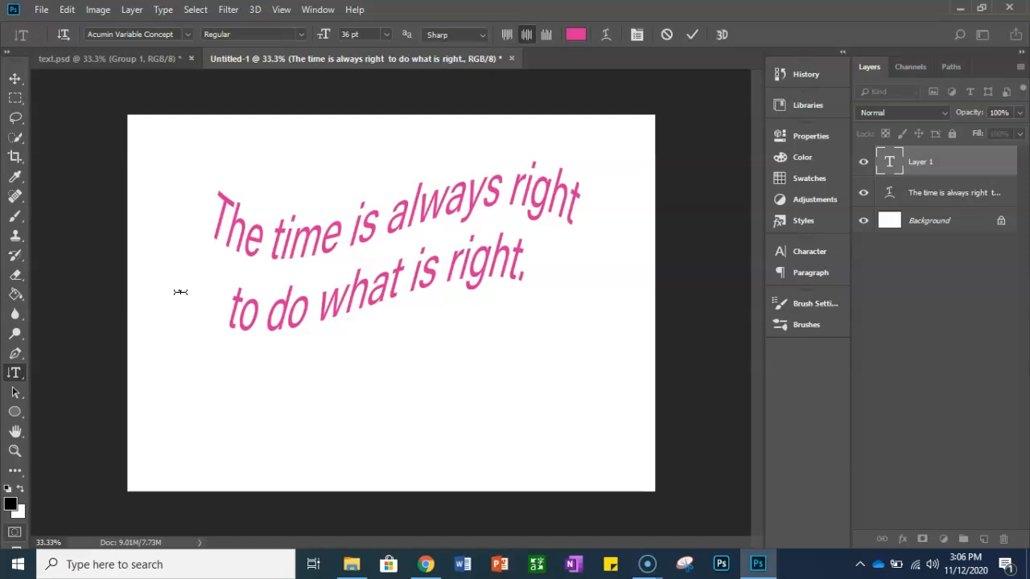
{"action": "type", "text": "Hello"}
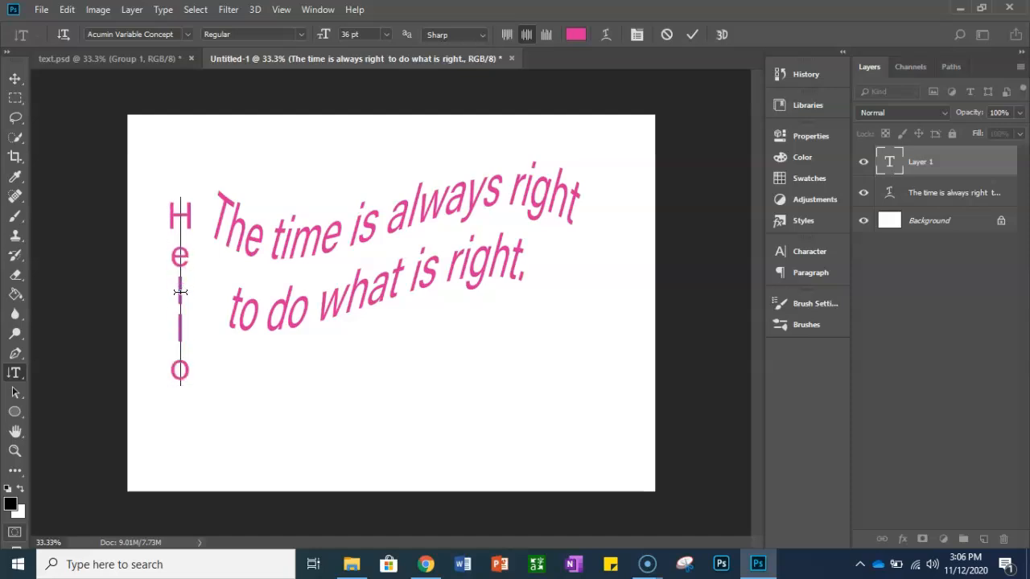
{"action": "type", "text": "!"}
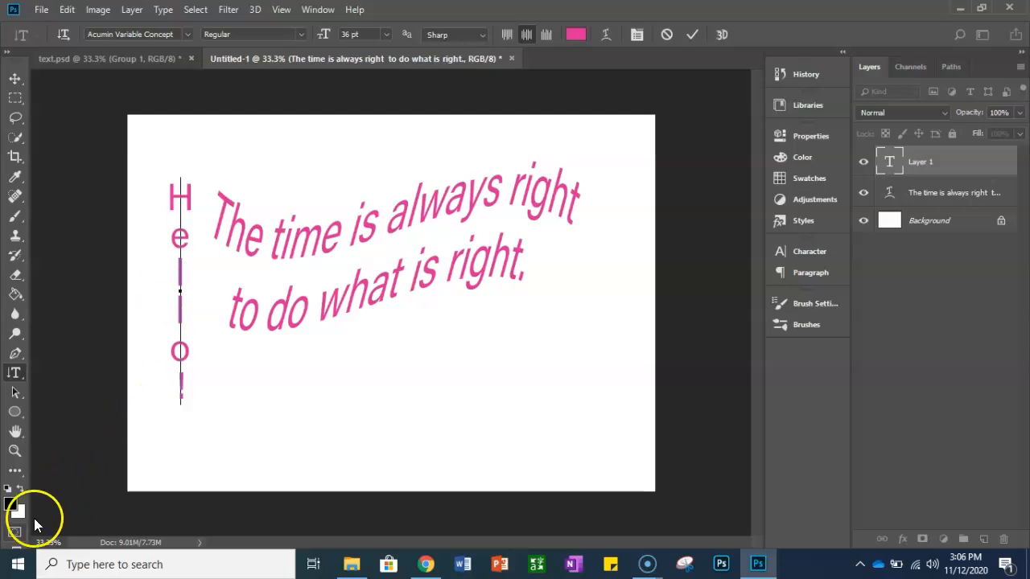
{"action": "left_click", "coordinate": [697, 34]}
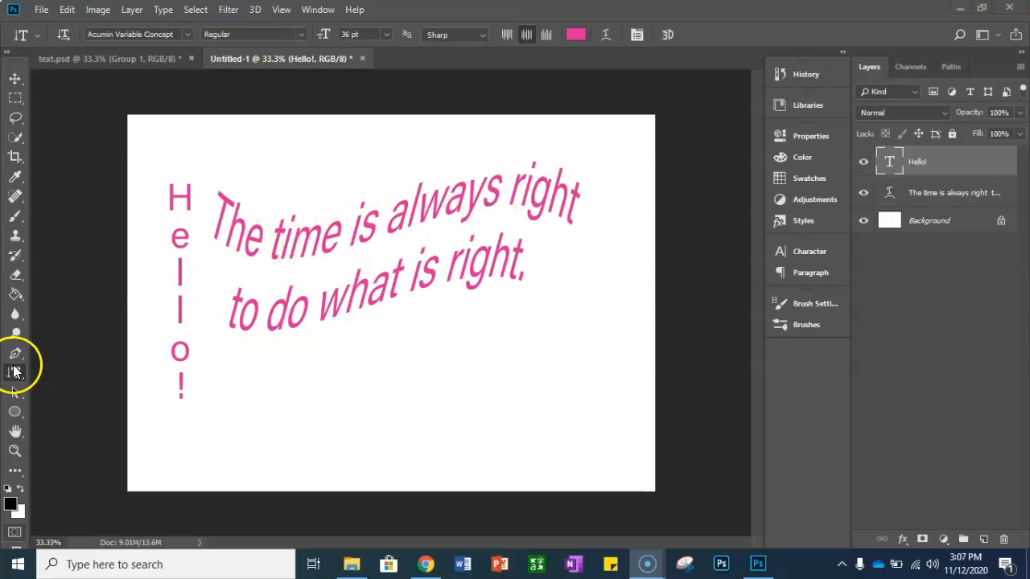
{"action": "left_click_drag", "start_coordinate": [18, 377], "coordinate": [108, 374]}
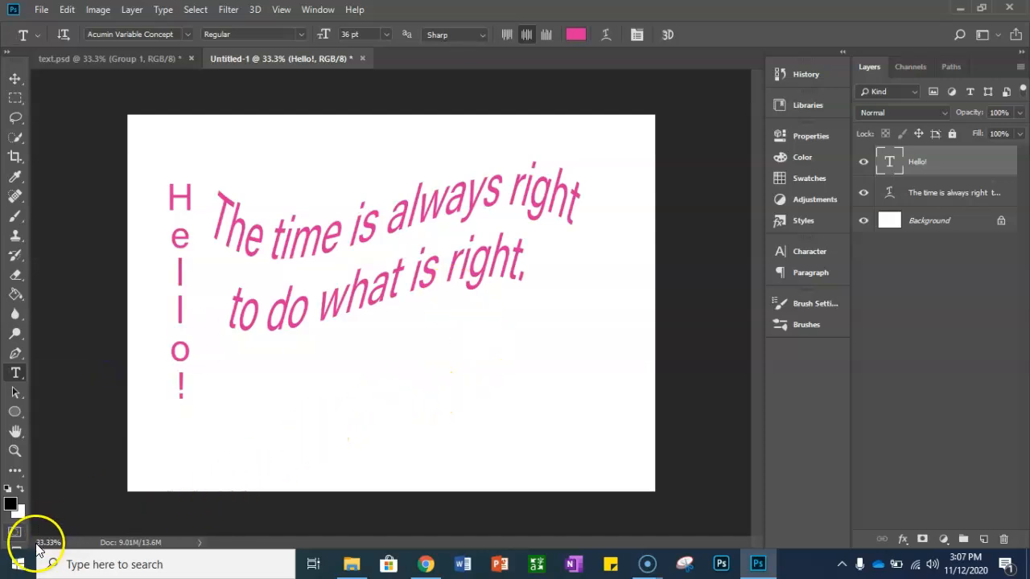